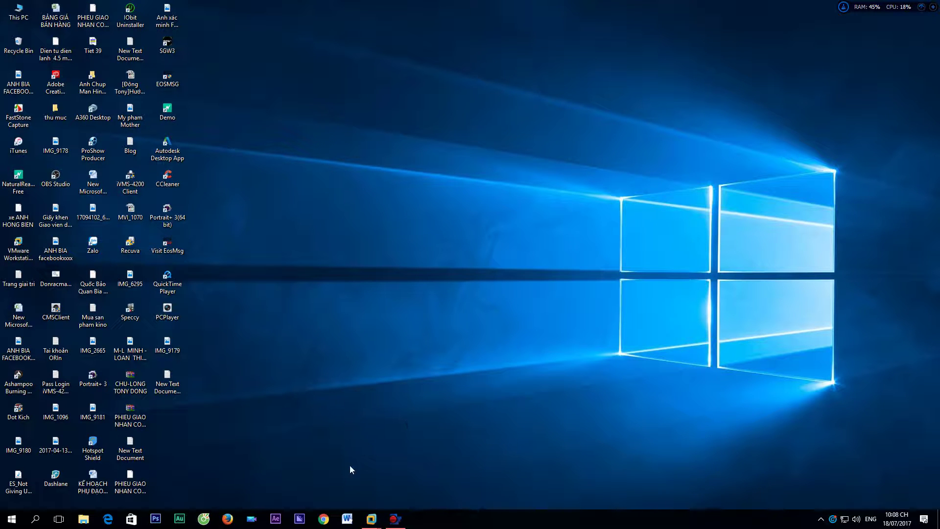
- Launch Photoshop CS6 from its Windows taskbar icon
left_click(153, 519)
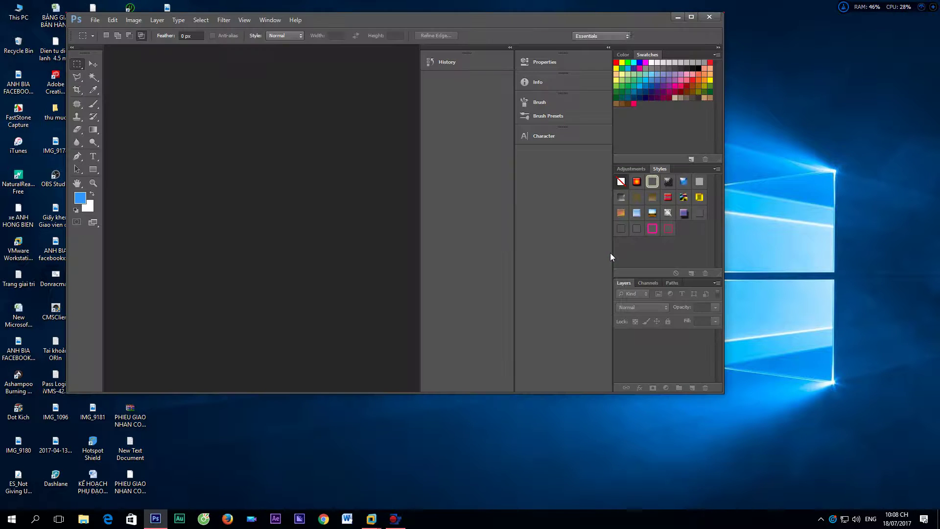
- Maximize Photoshop and open the Anh the portrait folder in the Open dialog
double_click(427, 21)
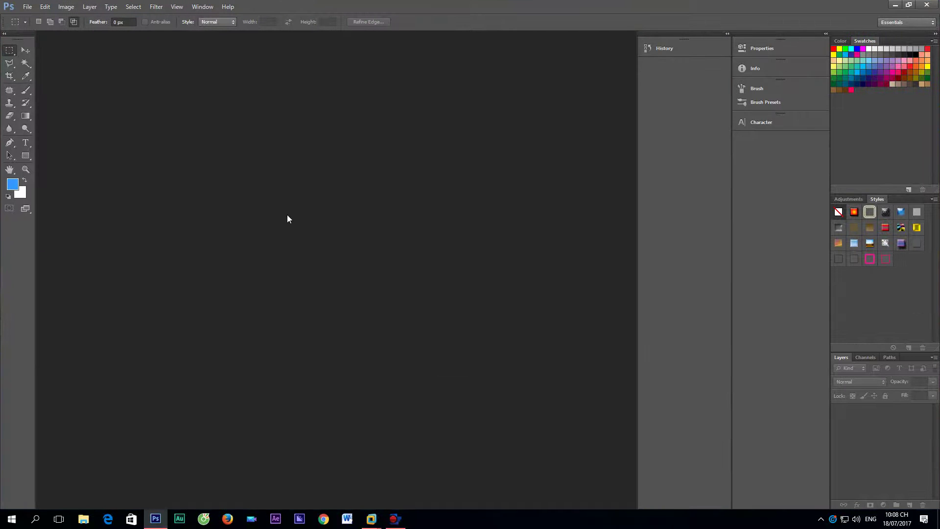
double_click(295, 179)
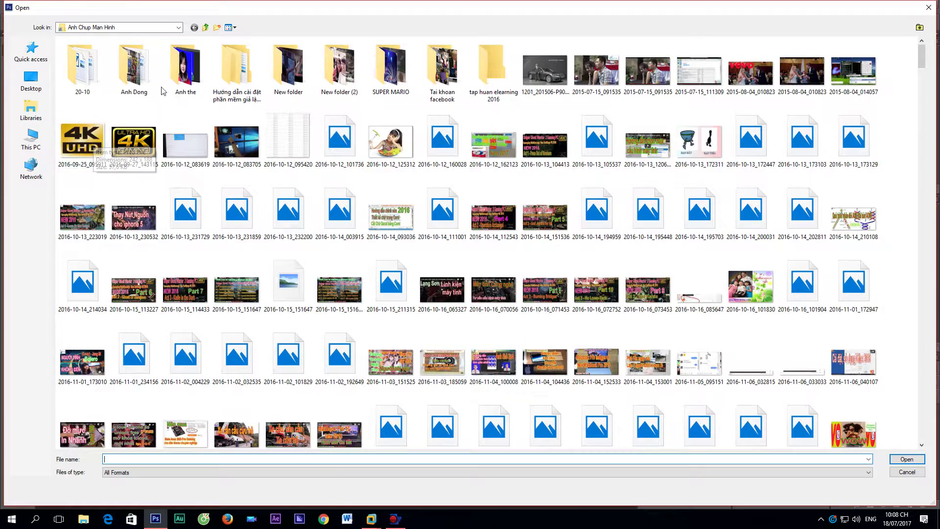
double_click(186, 69)
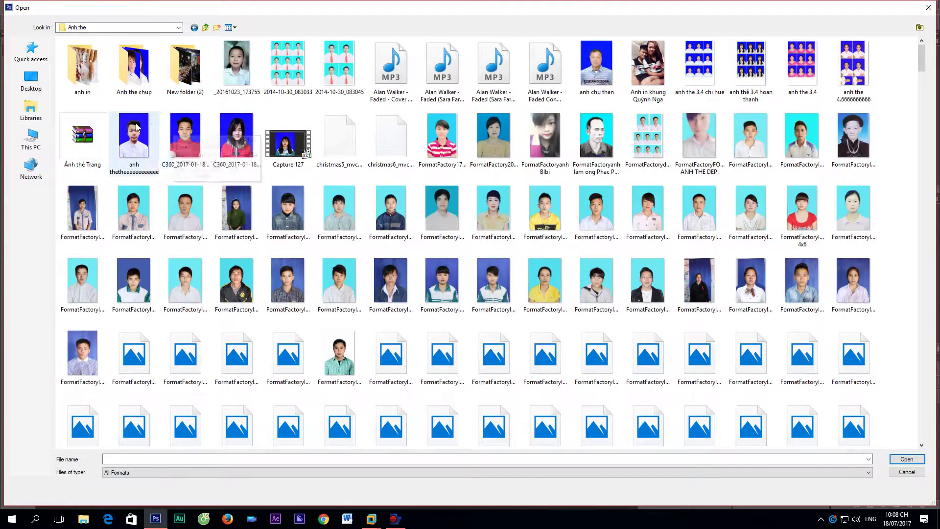
- Scroll through the Anh the portraits, then return the dialog to This PC
scroll(157, 129, "down", 2)
scroll(157, 137, "down", 2)
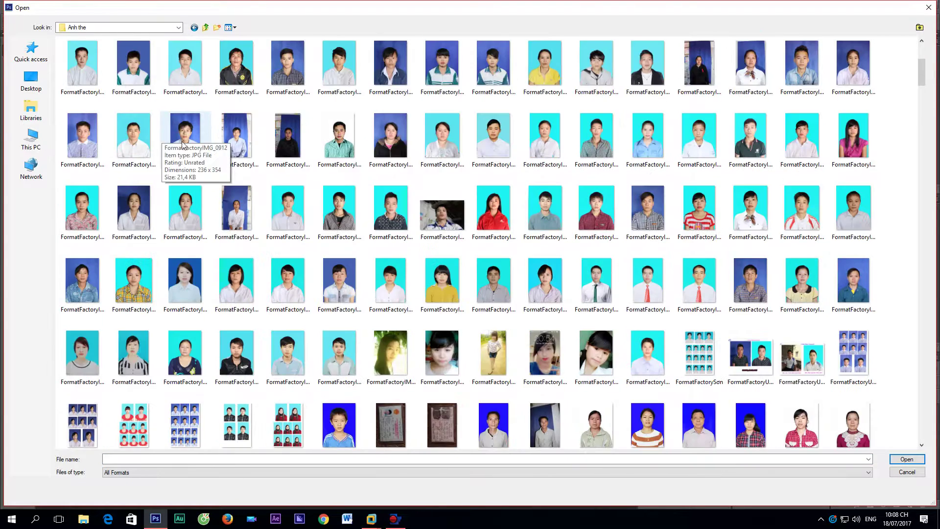
scroll(167, 156, "down", 2)
scroll(198, 150, "up", 6)
scroll(198, 149, "down", 5)
scroll(201, 147, "down", 5)
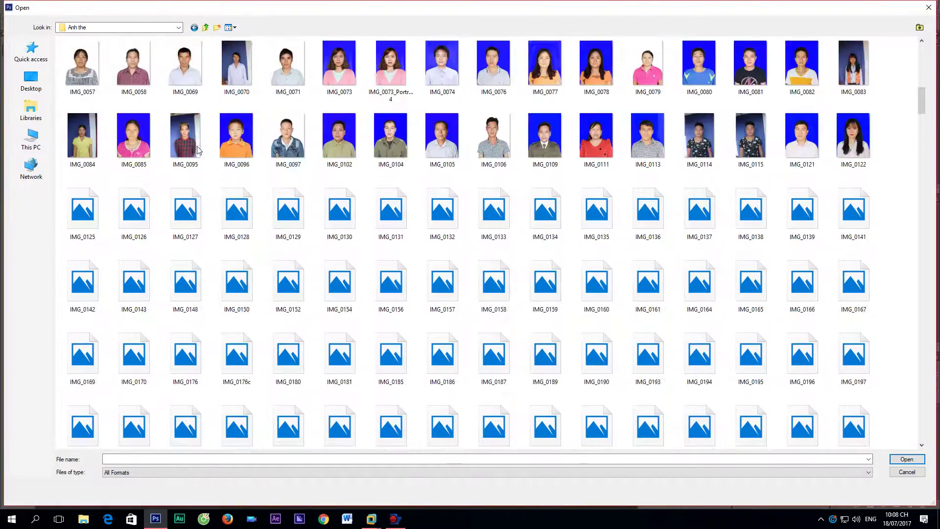
scroll(205, 142, "down", 5)
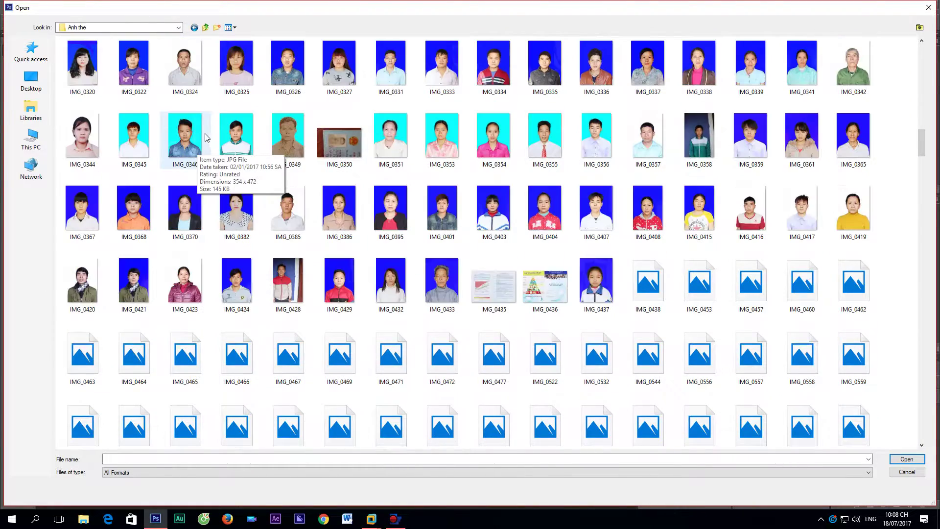
scroll(216, 142, "down", 5)
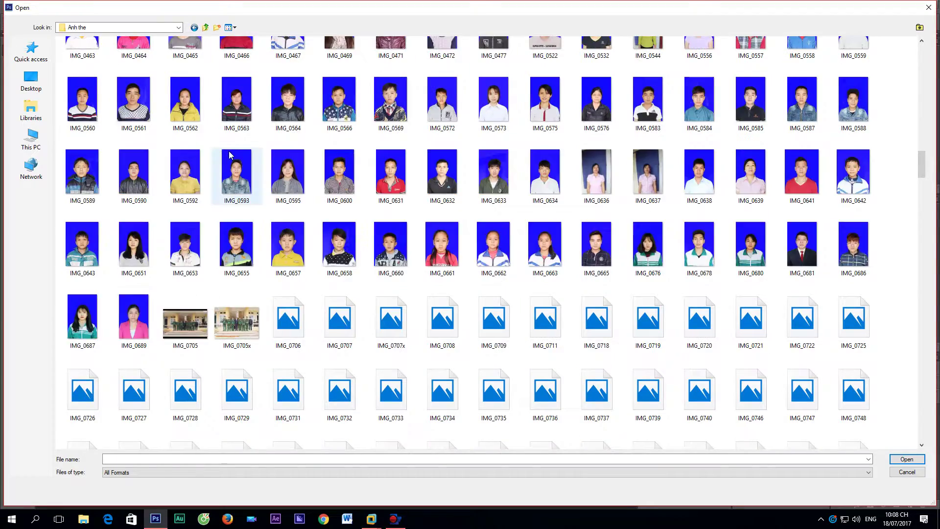
scroll(230, 153, "down", 1)
scroll(229, 153, "down", 3)
scroll(230, 153, "down", 2)
scroll(229, 154, "down", 2)
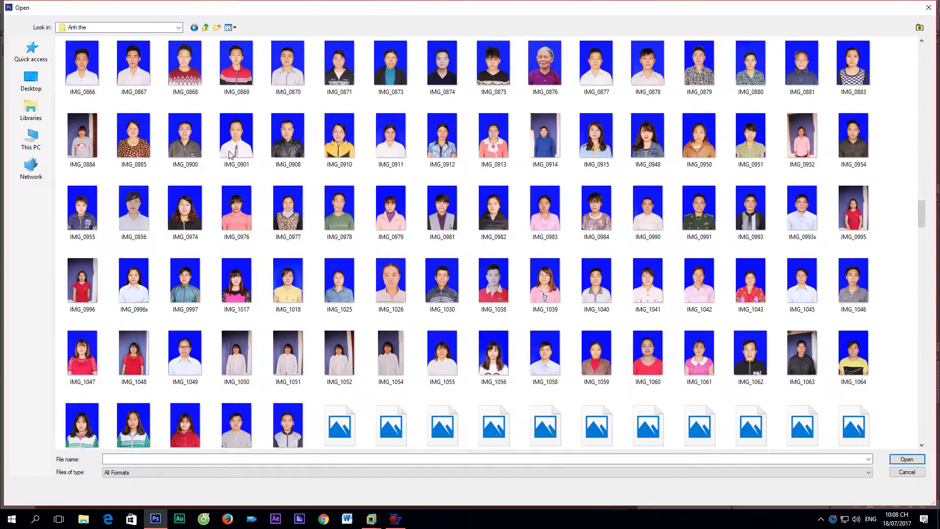
scroll(230, 153, "down", 5)
scroll(229, 154, "down", 1)
scroll(230, 153, "down", 3)
scroll(229, 153, "down", 2)
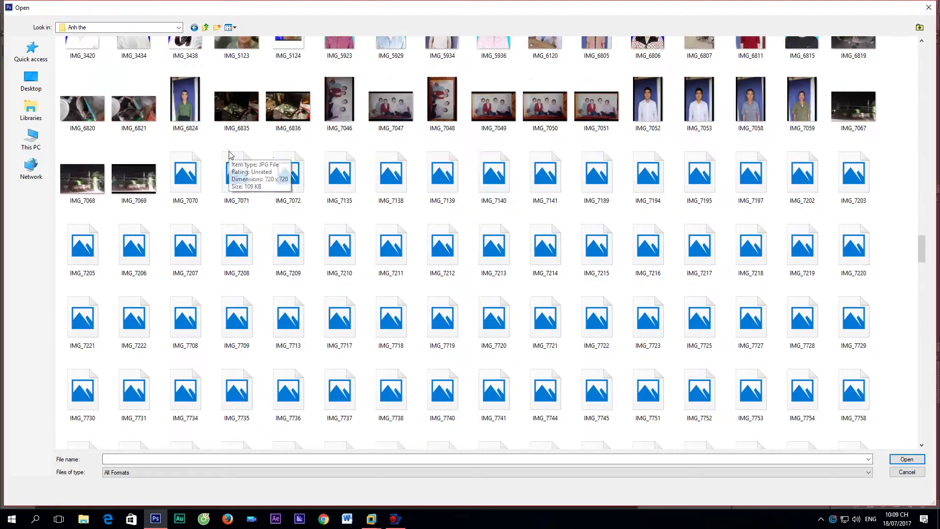
scroll(229, 154, "down", 1)
scroll(229, 154, "up", 5)
scroll(229, 153, "up", 4)
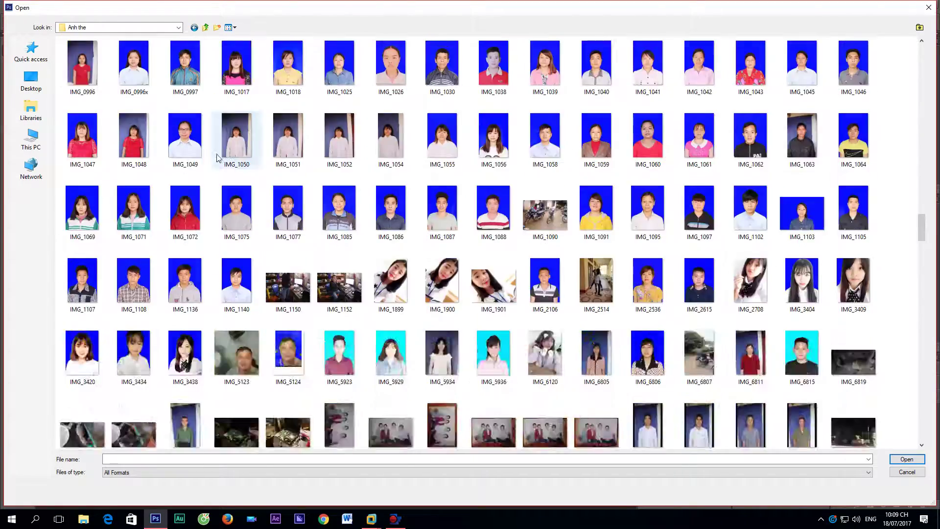
scroll(196, 154, "up", 4)
scroll(195, 186, "down", 8)
scroll(289, 206, "down", 5)
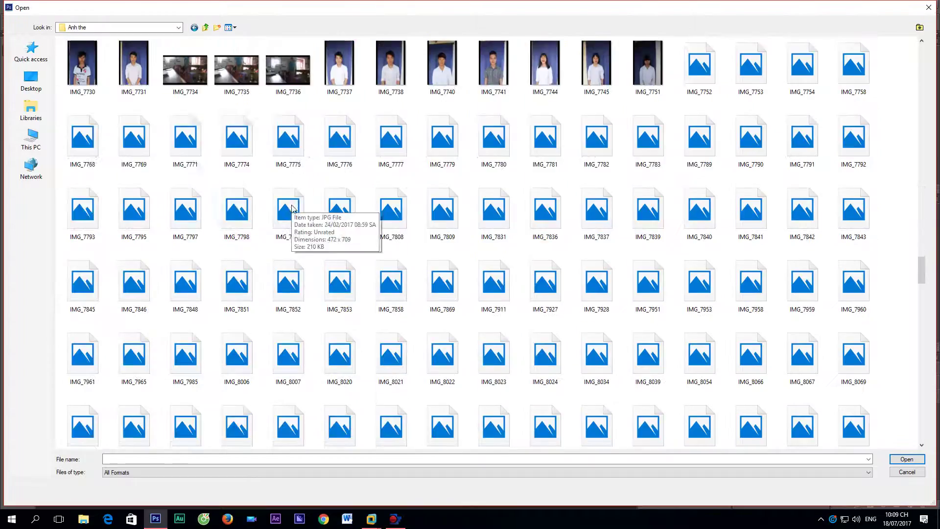
scroll(195, 186, "down", 2)
scroll(244, 189, "down", 2)
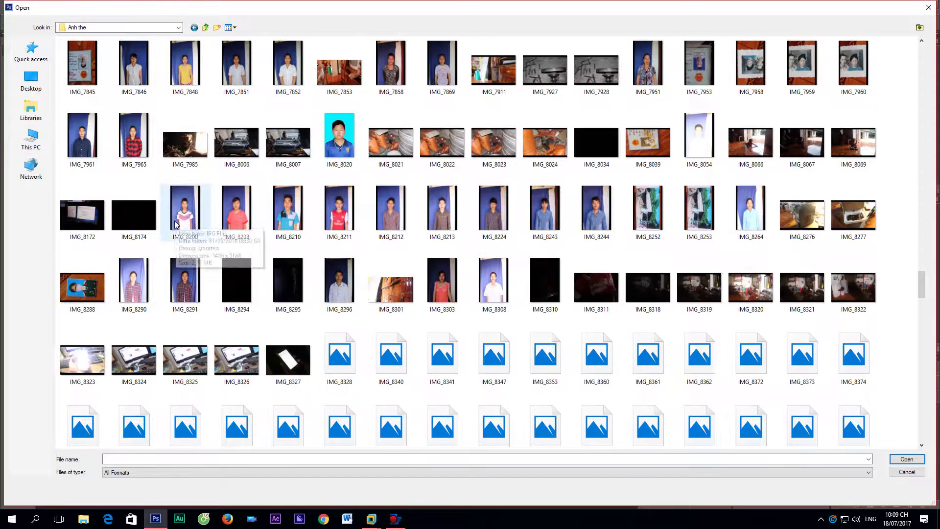
scroll(174, 220, "down", 3)
left_click(15, 148)
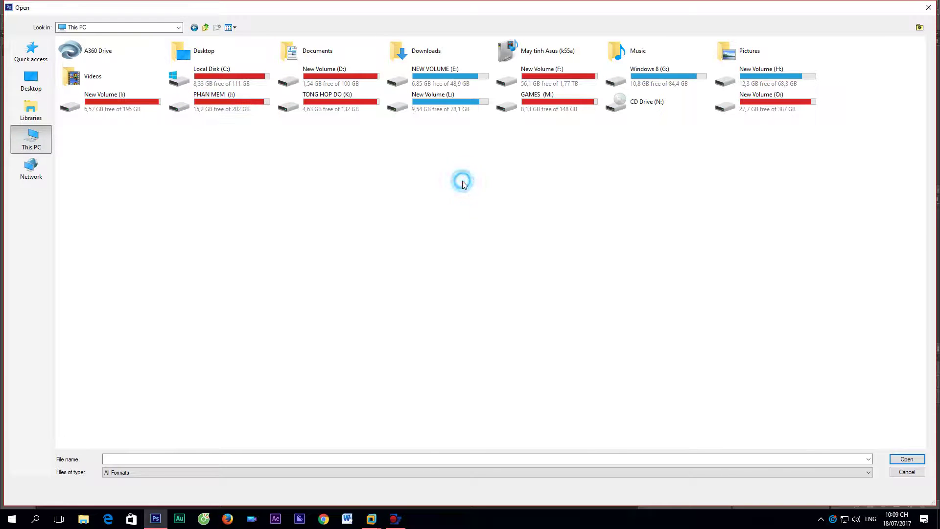
- Switch to large icons and browse New Volume (I:) into the anh folder
right_click(425, 174)
left_click(337, 168)
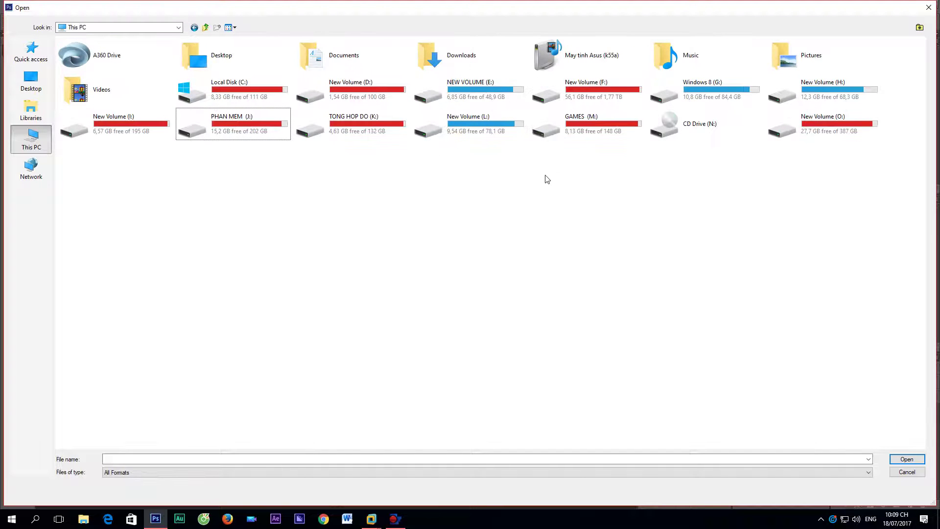
left_click(405, 176)
double_click(136, 134)
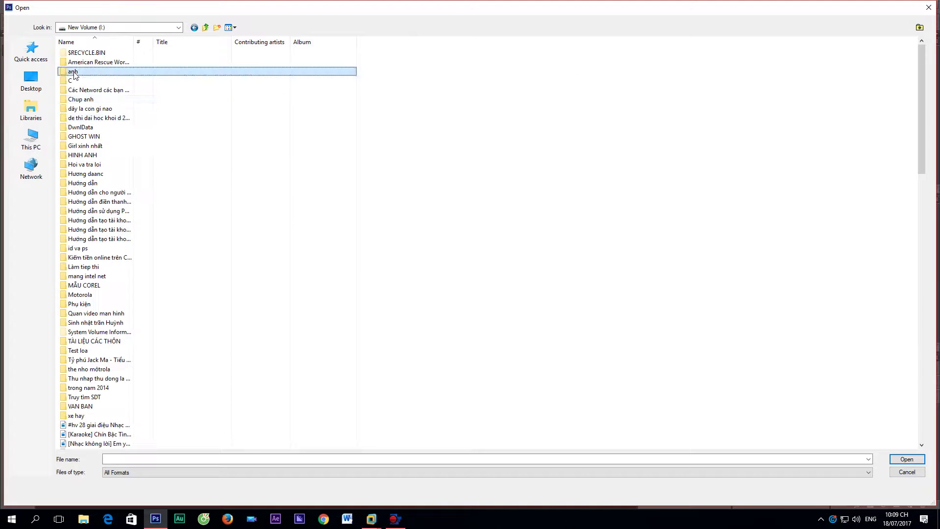
double_click(78, 69)
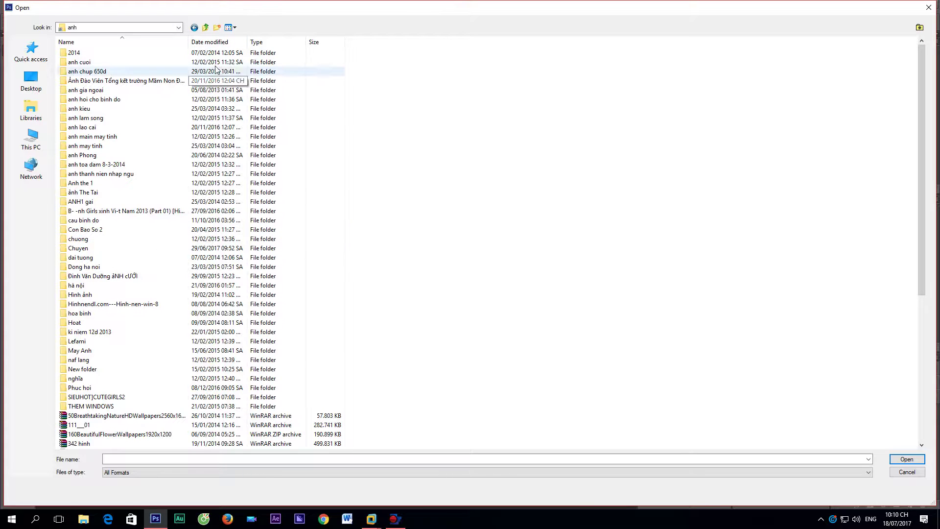
- Open FormatFactoryIMG_0877.jpg from Desktop > Anh Chup Man Hinh > Anh the
left_click(205, 28)
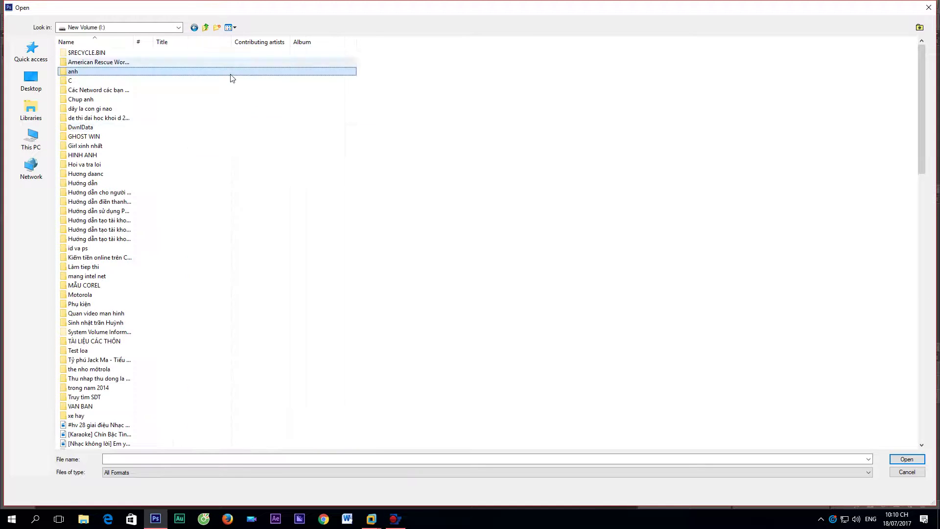
left_click(209, 31)
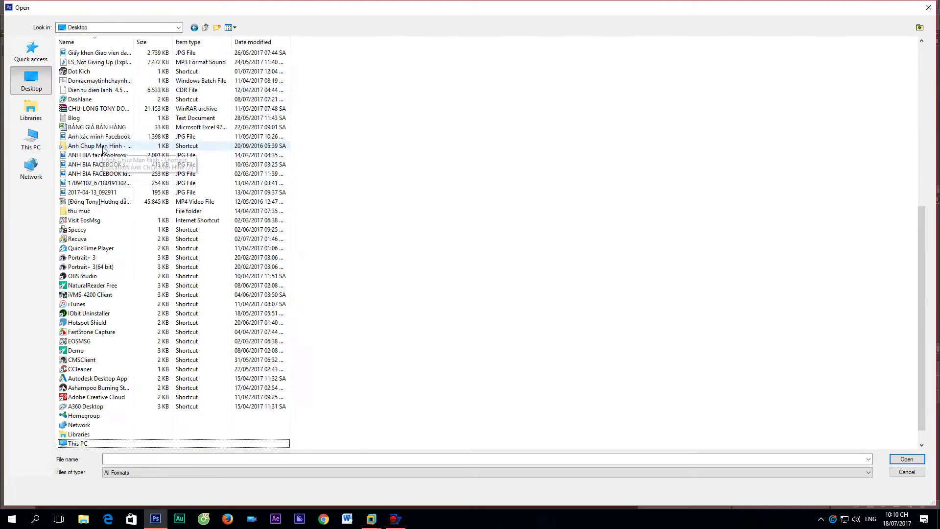
double_click(101, 146)
double_click(173, 67)
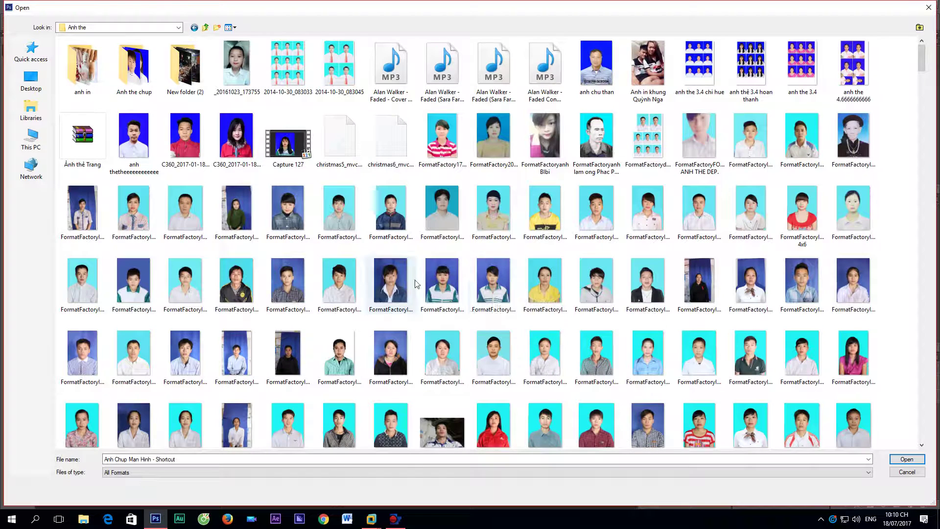
double_click(493, 281)
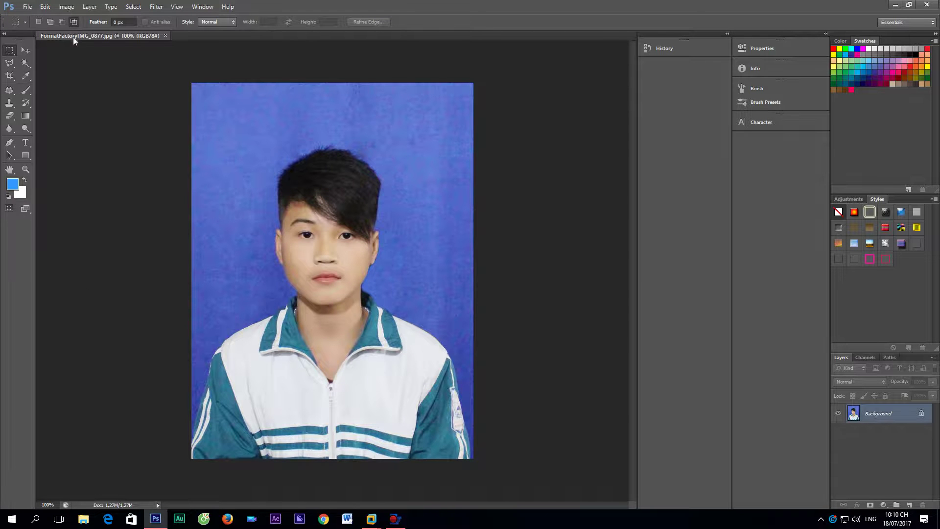
- Select the pale blue background around the boy with the Magic Wand
left_click(25, 50)
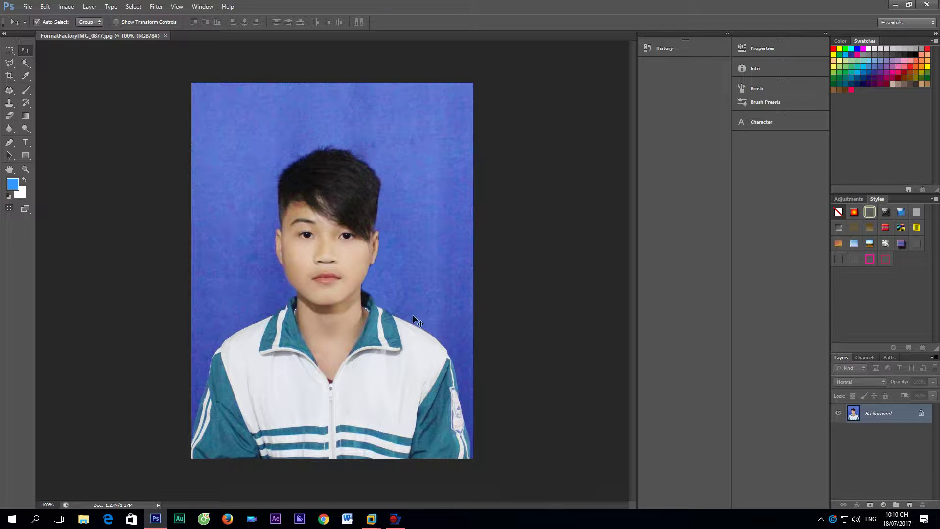
left_click(28, 6)
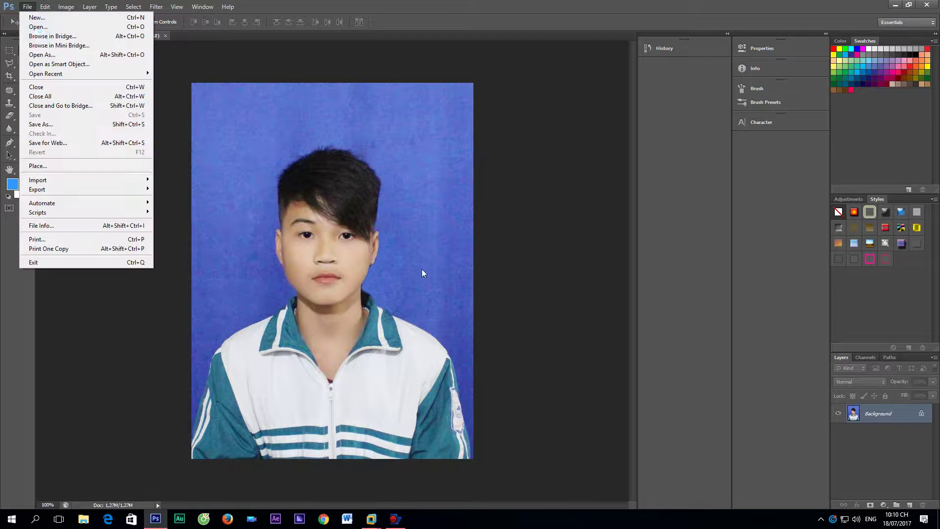
left_click(406, 286)
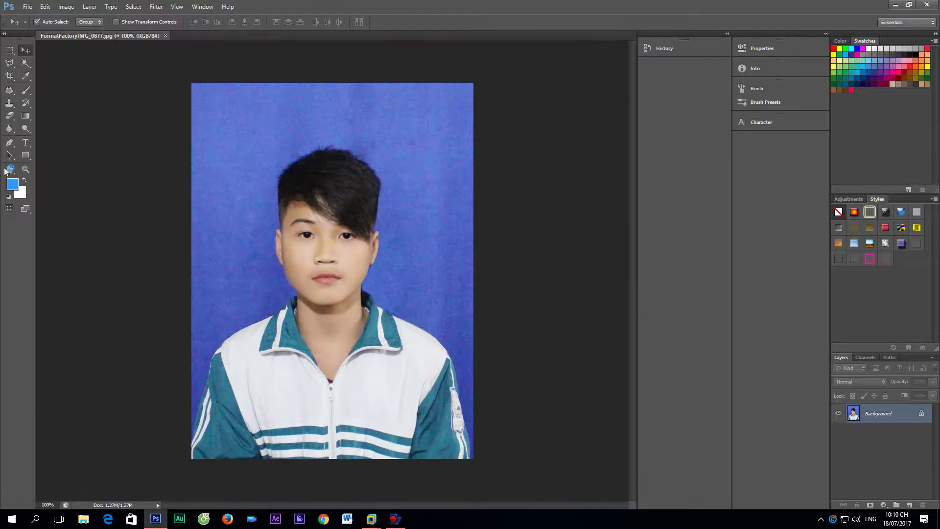
left_click(25, 63)
left_click(214, 185)
left_click(251, 279)
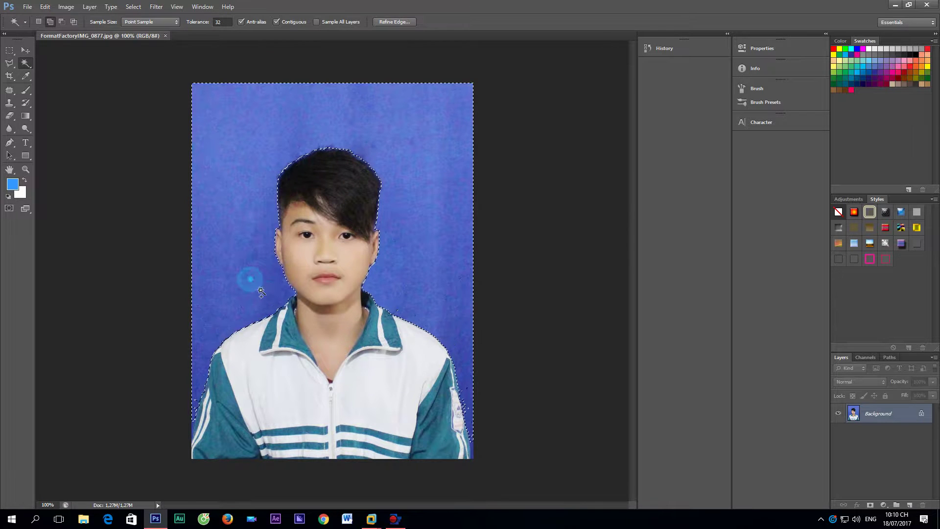
left_click(402, 311)
- Recolor the selected background bright blue using the Primatte filter
left_click(157, 6)
left_click(294, 217)
left_click(420, 300)
left_click(900, 25)
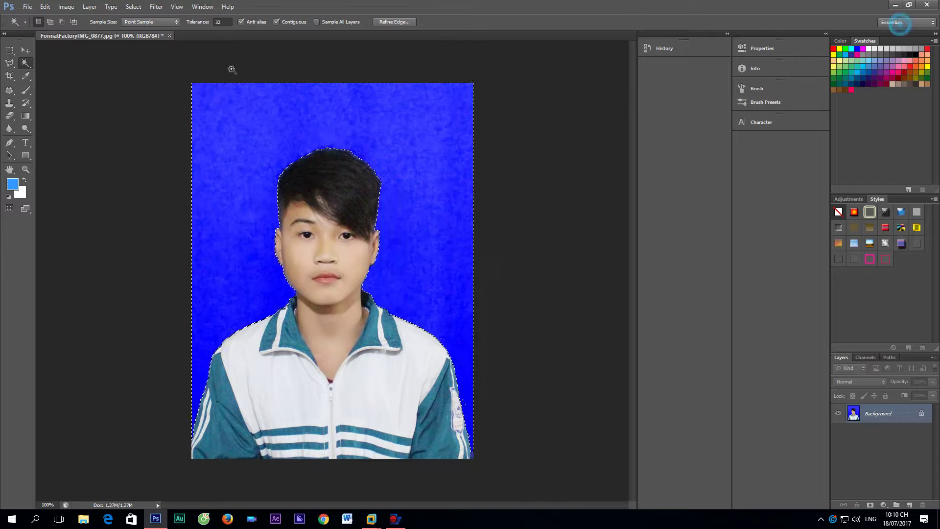
left_click(26, 50)
- Browse the Open dialog to the Photoshop folder on the PHAN MEM (J:) drive
left_click(28, 6)
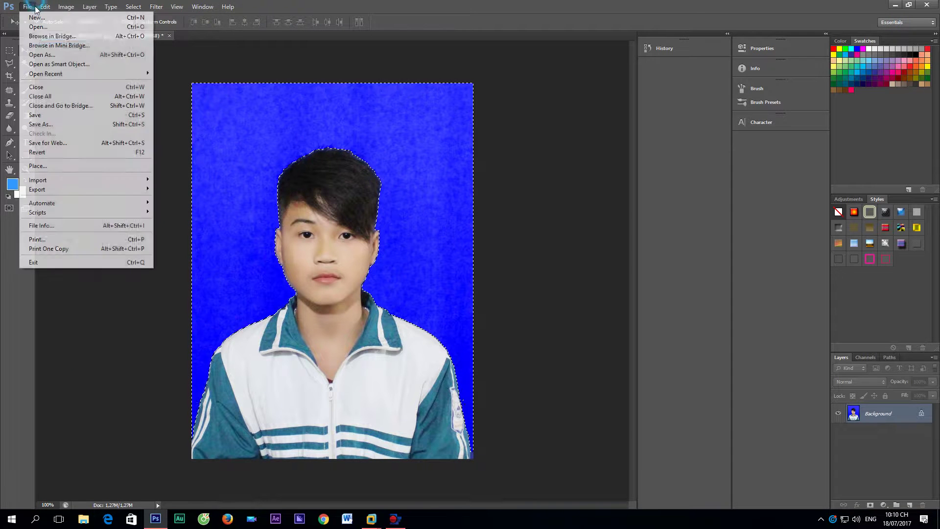
left_click(38, 27)
left_click(25, 118)
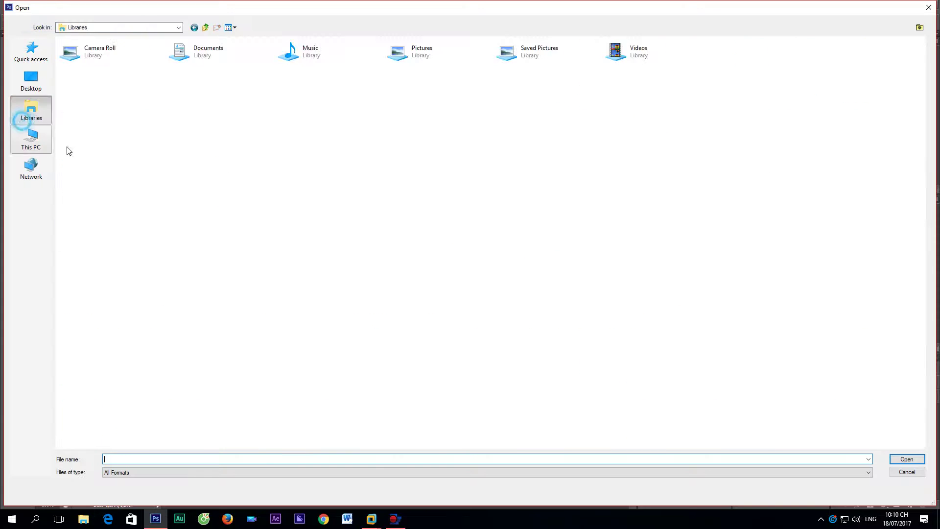
left_click(44, 148)
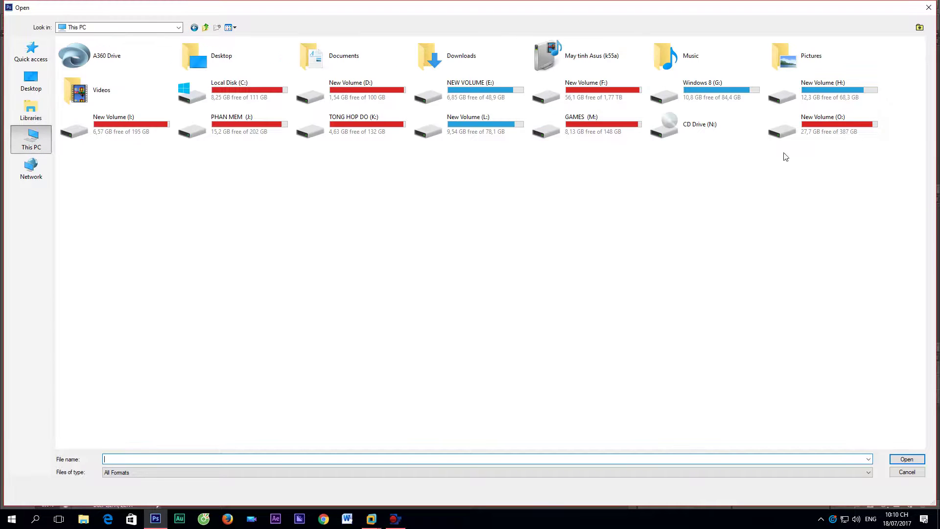
double_click(230, 127)
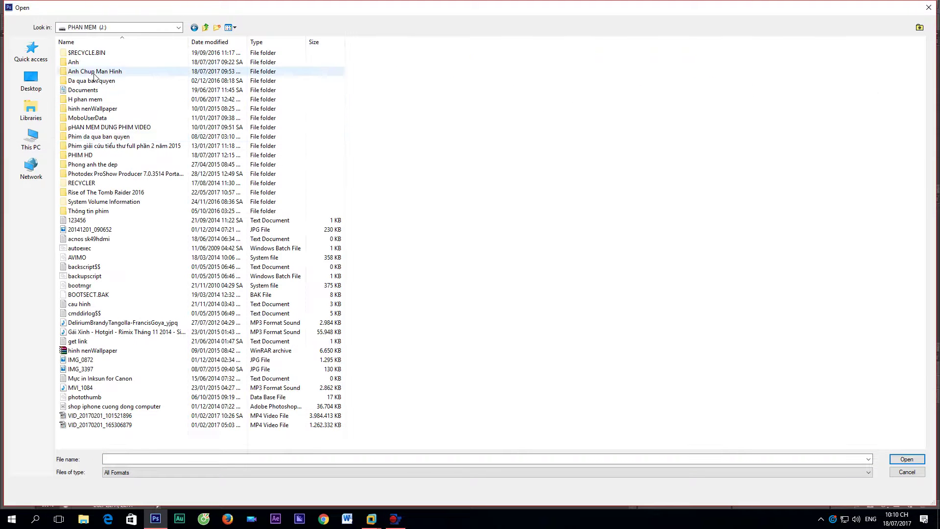
double_click(84, 100)
double_click(74, 53)
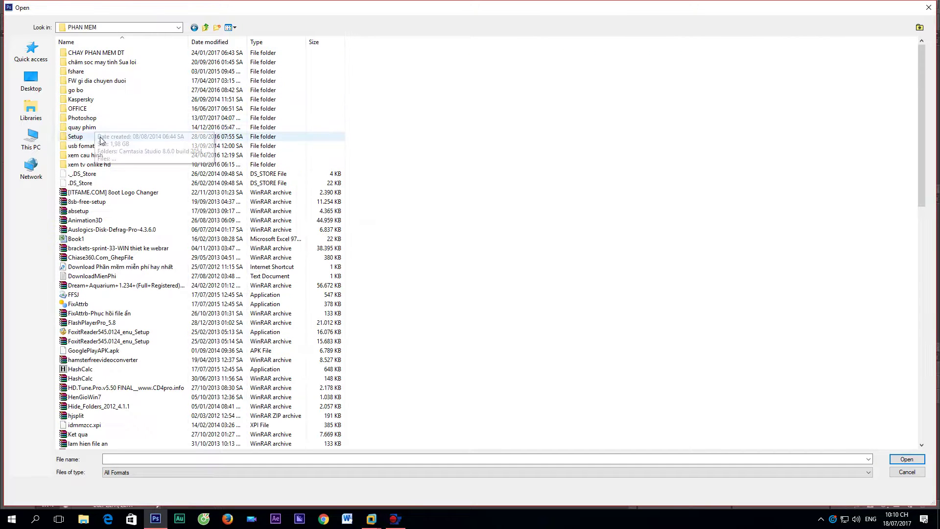
double_click(93, 118)
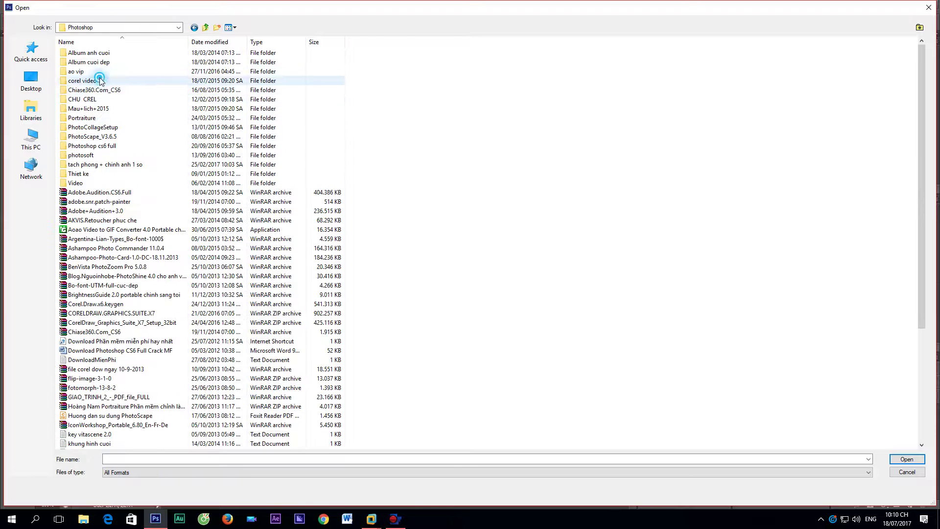
double_click(98, 78)
left_click(205, 27)
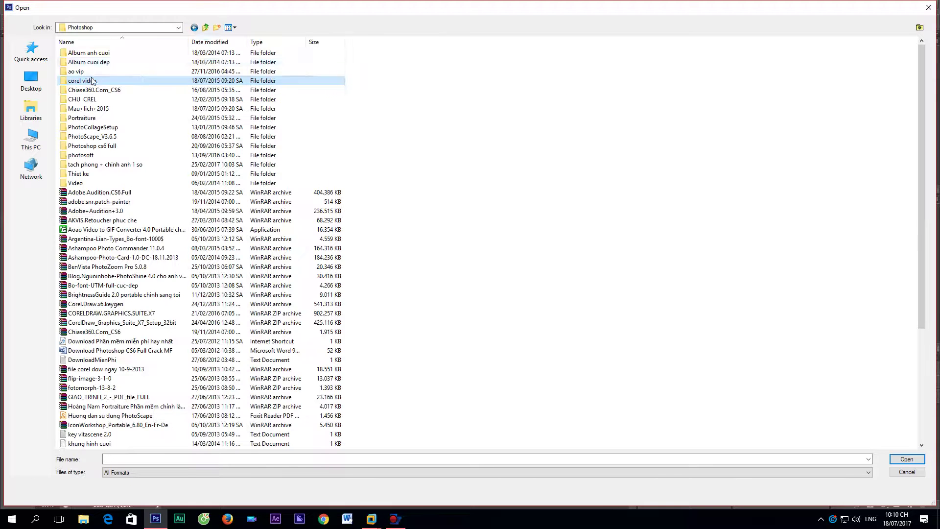
- Open so mi nam vip.psd from the ao vip folder as a floating window
double_click(93, 77)
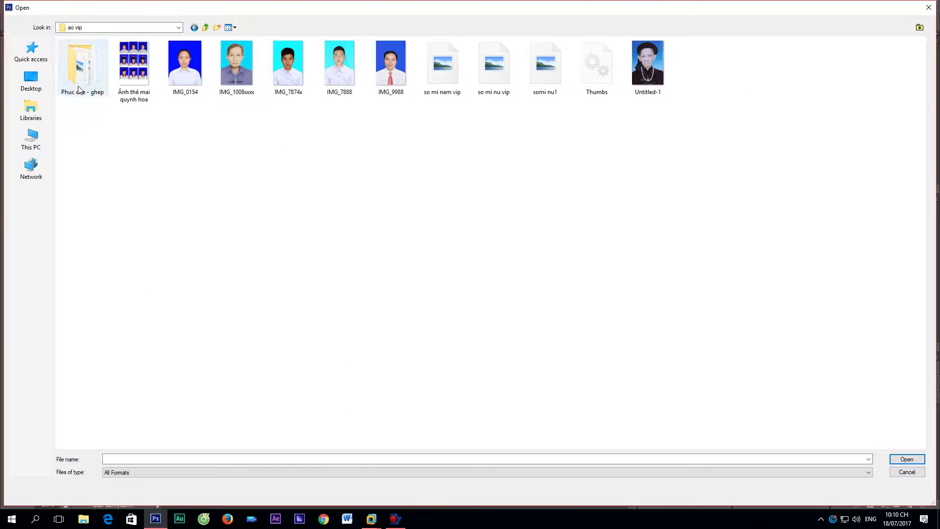
double_click(78, 73)
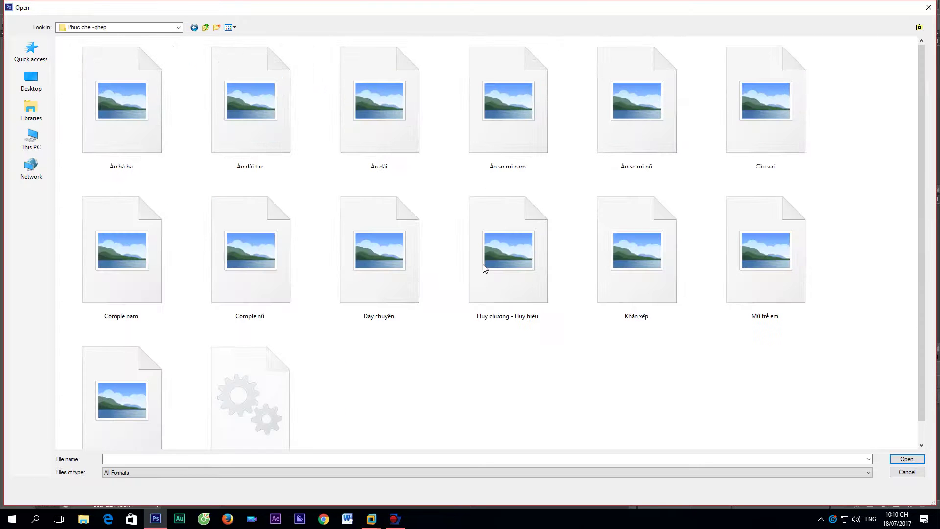
scroll(483, 268, "down", 2, "ctrl")
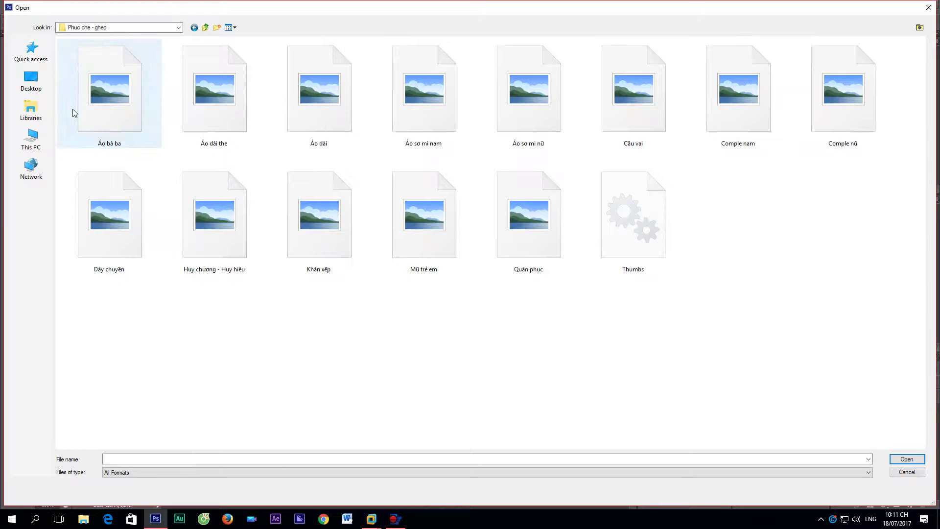
key("BackSpace")
left_click(431, 213)
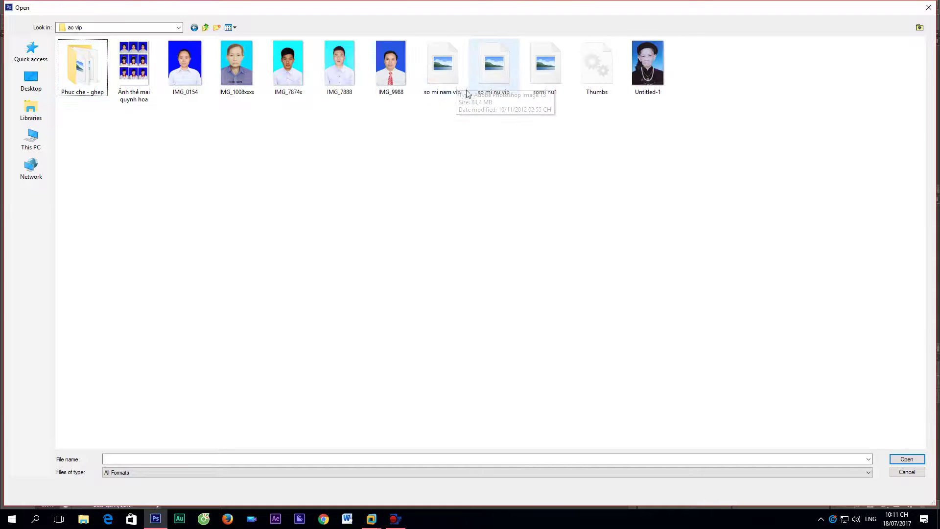
double_click(494, 63)
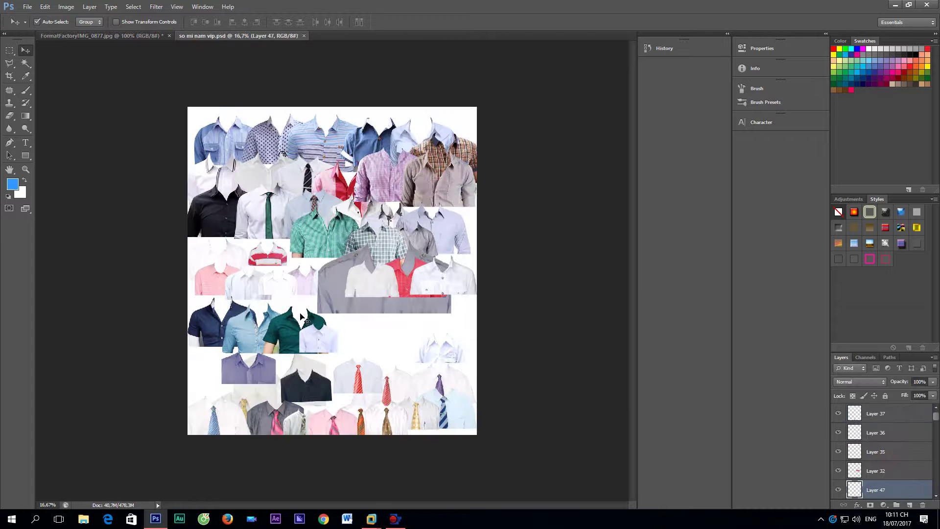
left_click_drag(196, 35, 562, 51)
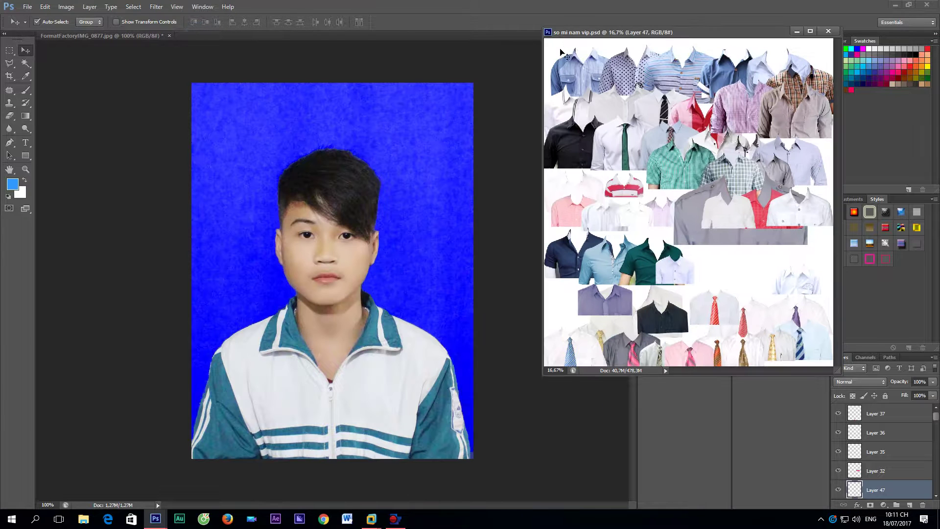
left_click(323, 315)
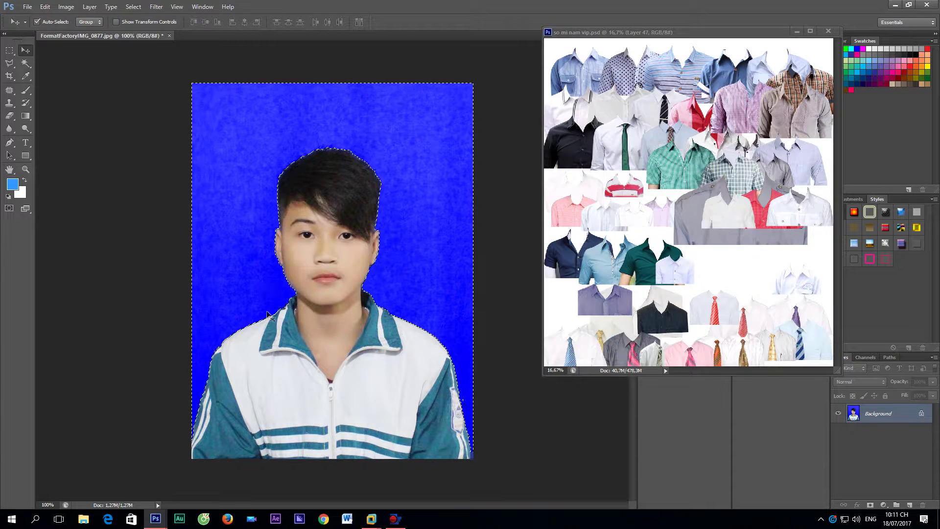
- Pick the Brush tool and paint a first dab and left-shoulder stroke
left_click(26, 90)
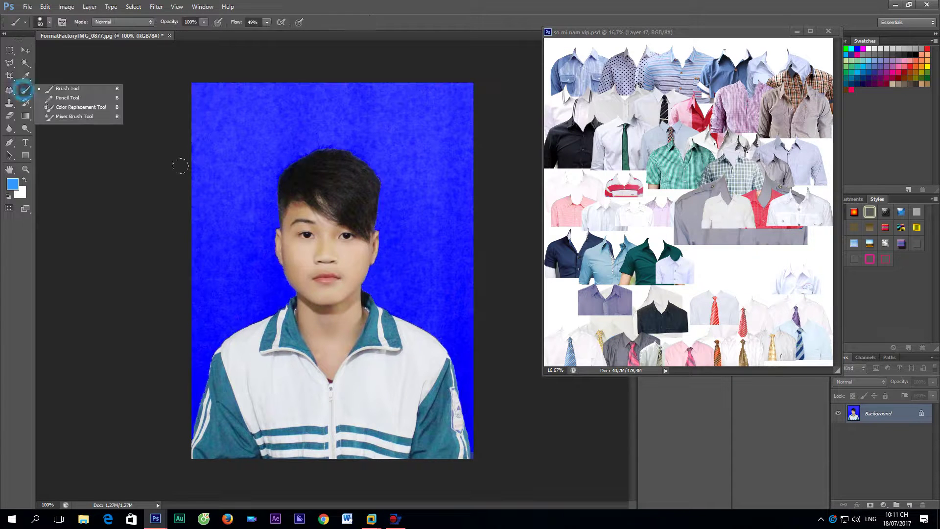
right_click(219, 147)
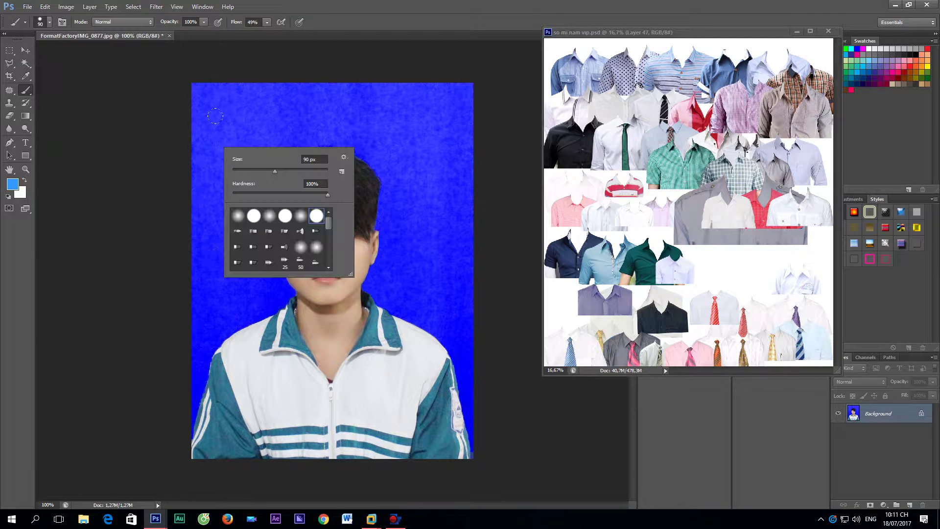
right_click(245, 116)
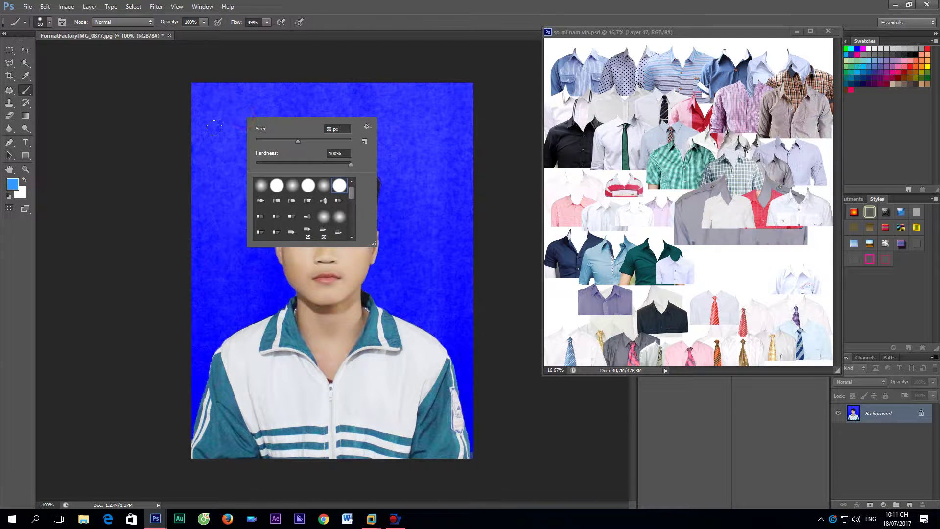
left_click(229, 142)
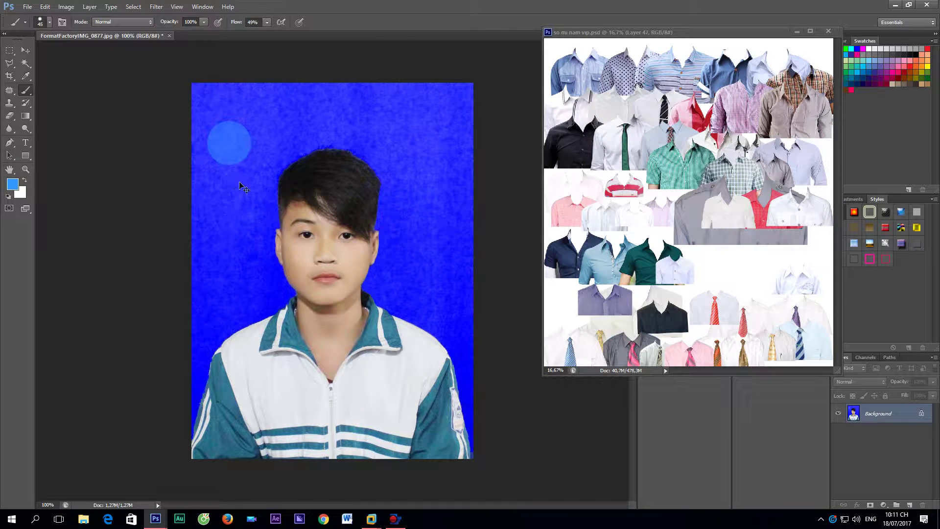
key("ctrl+s")
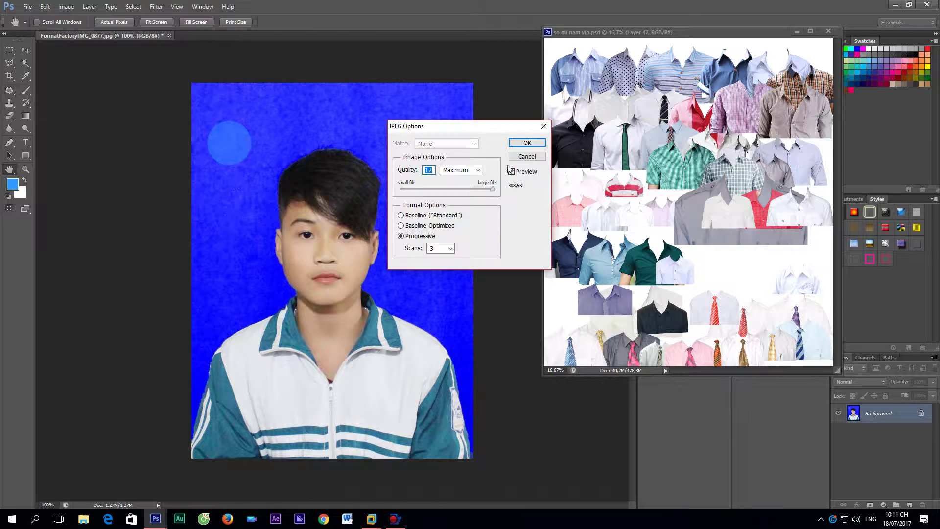
left_click(517, 156)
left_click_drag(275, 312, 259, 338)
- Sample the background's dark blue and set the brush to 45 px at 100% opacity
left_click(245, 280, "alt")
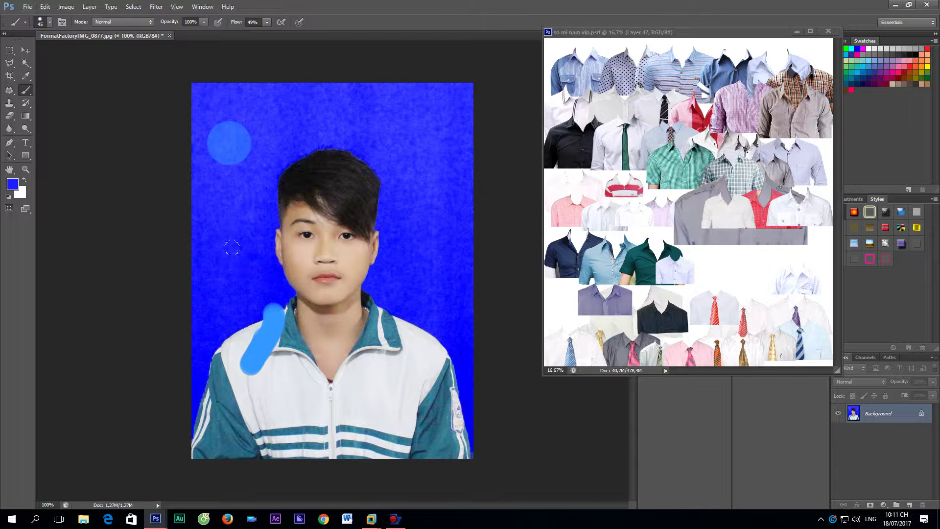
left_click(238, 240, "alt")
right_click(25, 89)
left_click(241, 254)
left_click_drag(226, 110, 213, 221)
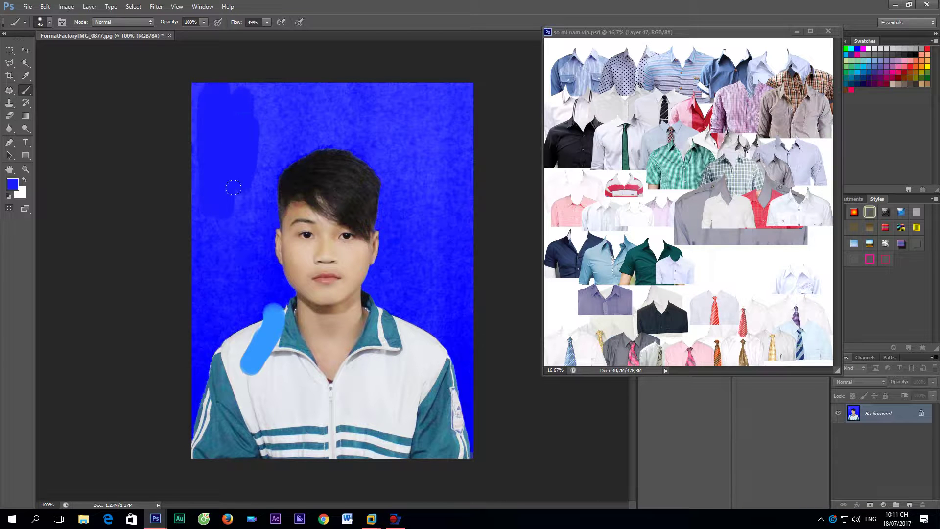
right_click(209, 135)
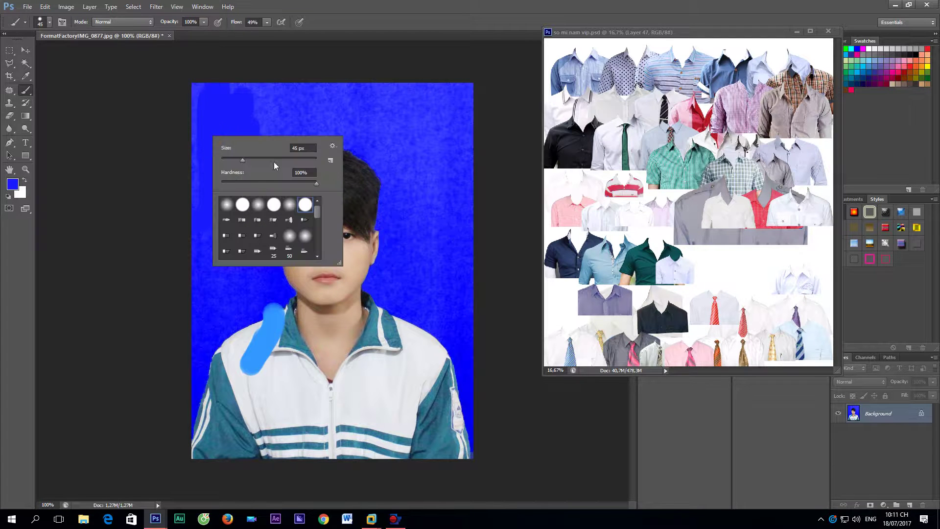
left_click(195, 90)
left_click(204, 22)
left_click(204, 33)
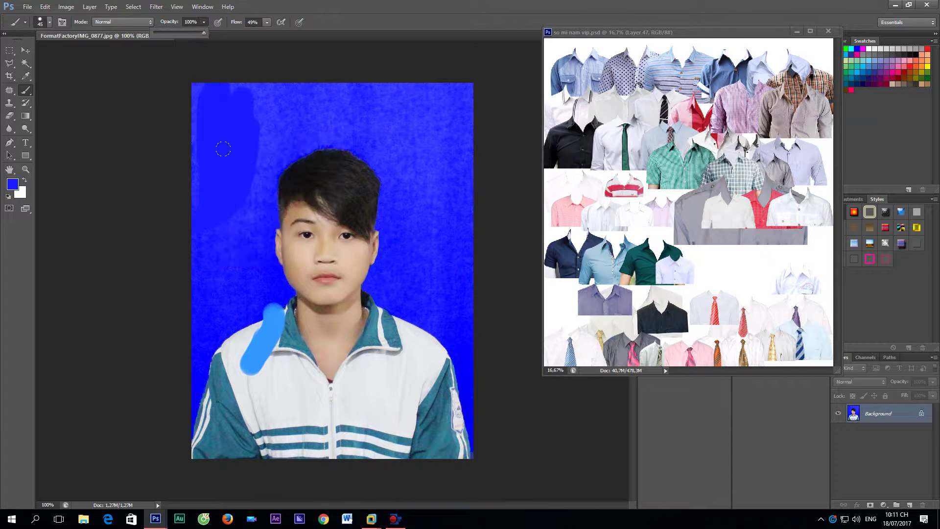
- Paint dark blue over the jacket streak, neck side, right collar and left shoulder
mouse_move(272, 301)
left_mouse_down()
mouse_move(245, 390)
mouse_move(219, 384)
left_mouse_up()
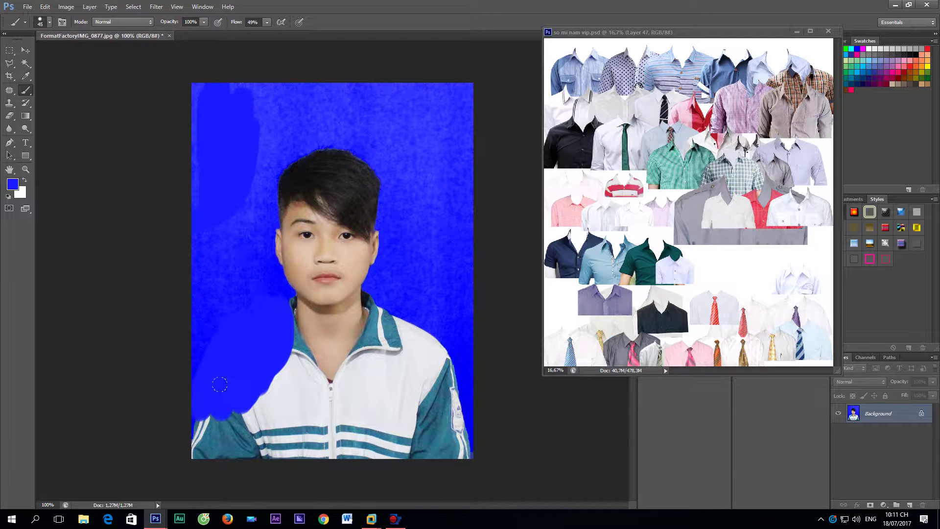
left_click_drag(263, 331, 300, 338)
left_click_drag(368, 301, 435, 453)
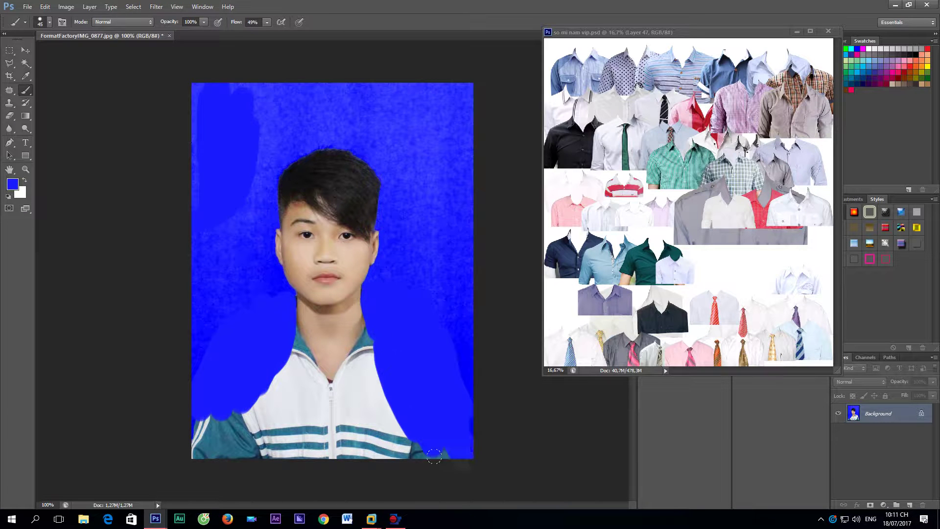
mouse_move(210, 385)
left_mouse_down()
mouse_move(251, 205)
mouse_move(336, 121)
mouse_move(389, 194)
mouse_move(395, 189)
mouse_move(314, 349)
left_mouse_up()
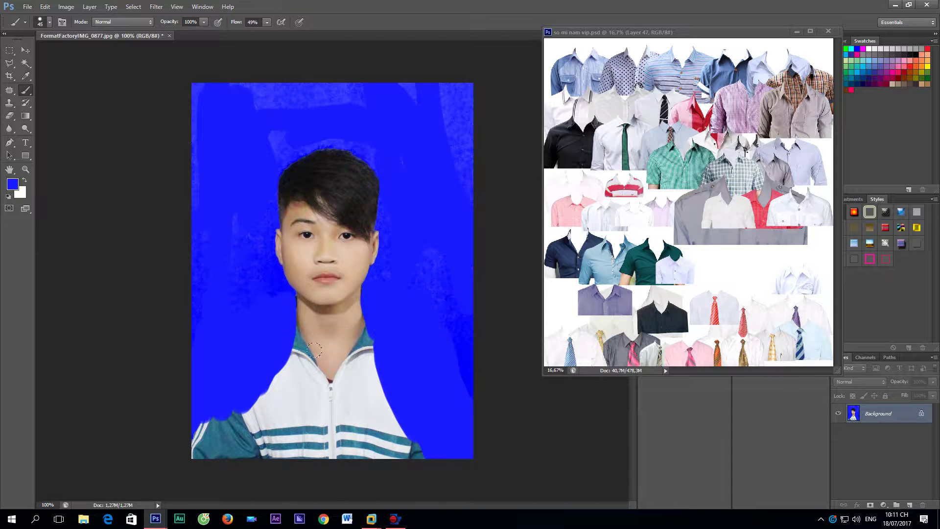
left_click(26, 50)
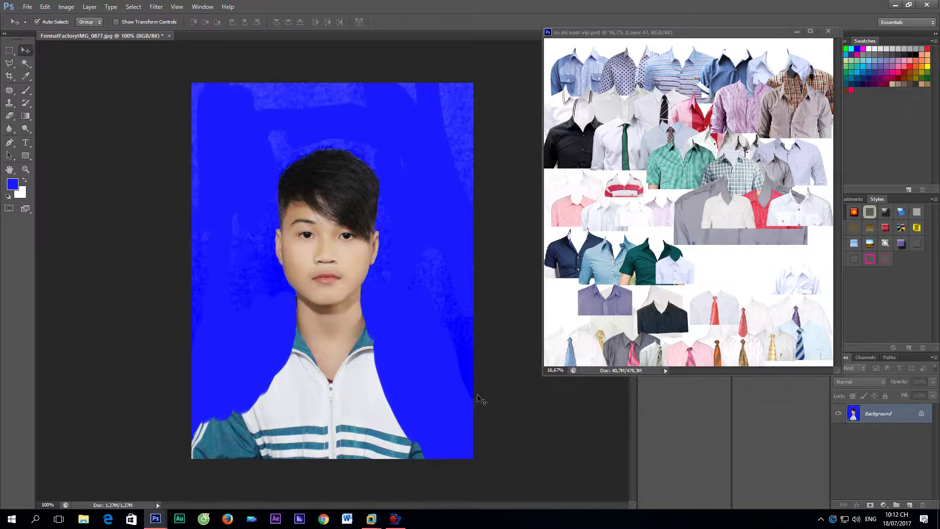
- Brighten the portrait in Curves by raising the RGB midtones
key("ctrl+m")
left_click(636, 131)
left_click_drag(635, 133, 621, 151)
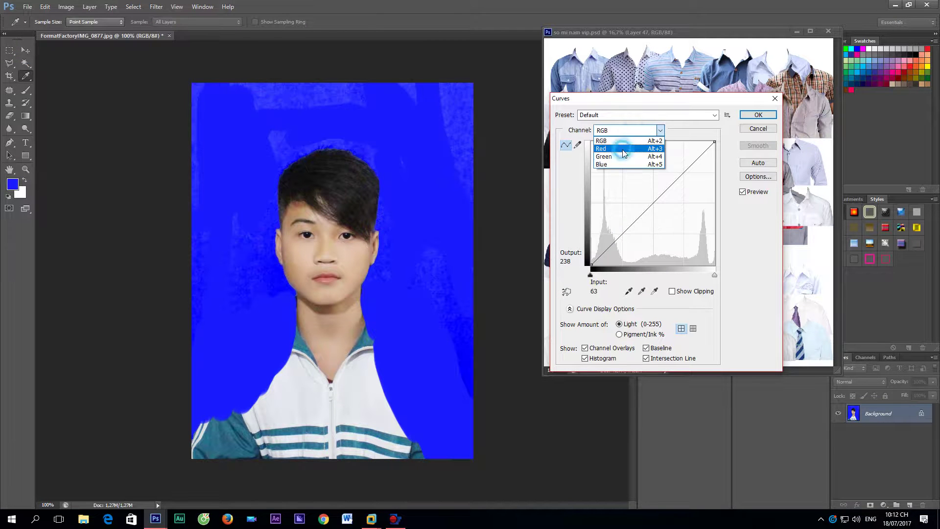
left_click(623, 152)
left_click_drag(649, 206, 650, 198)
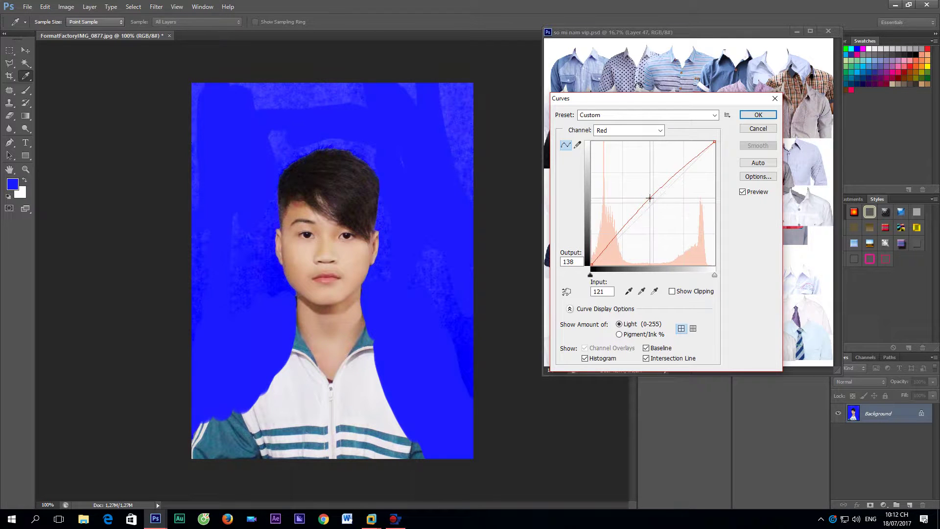
left_click(646, 130)
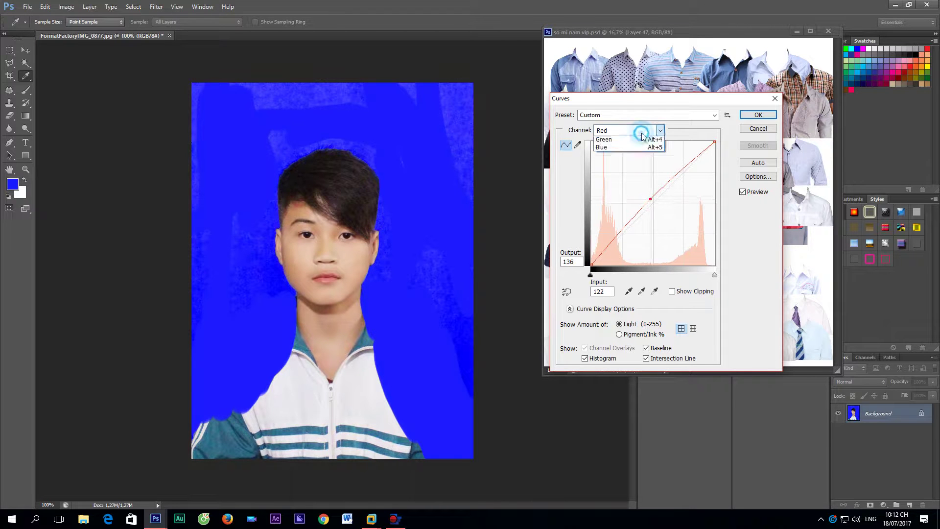
left_click(635, 157)
left_click(660, 130)
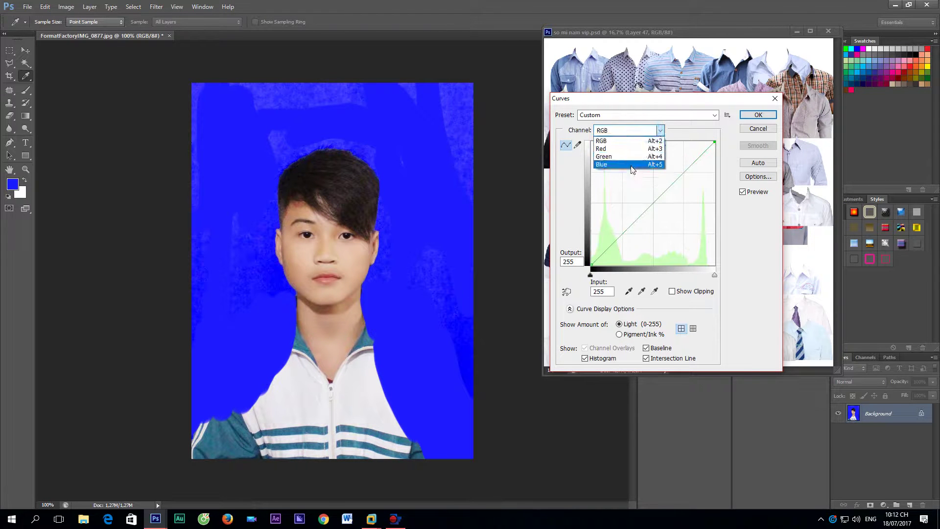
left_click(646, 164)
left_click(637, 130)
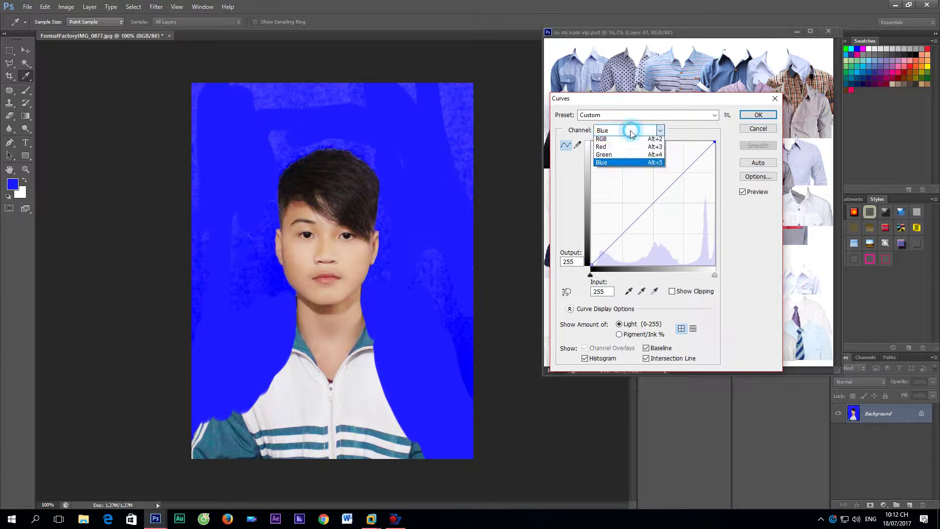
left_click_drag(652, 204, 651, 195)
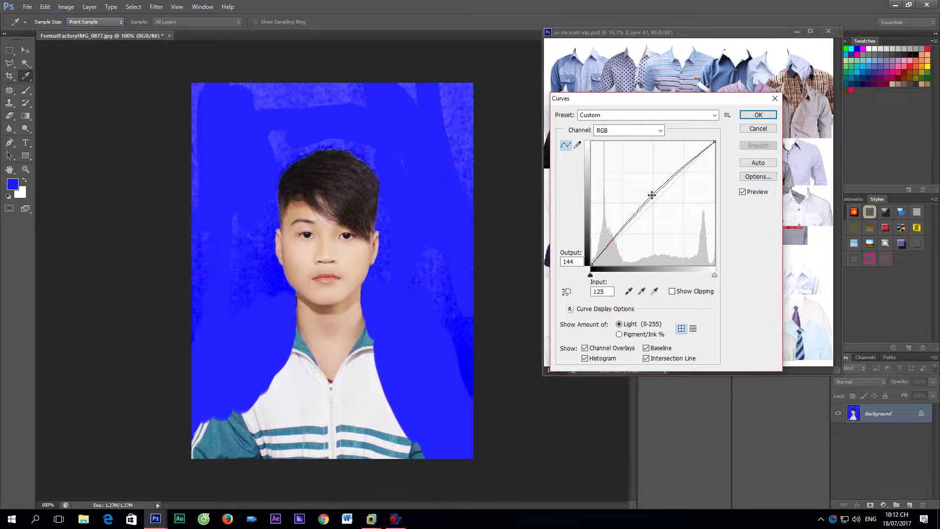
left_click(757, 114)
- Drag the white shirt from the template onto the portrait
key("v")
left_click(682, 273)
mouse_move(673, 278)
left_mouse_down()
mouse_move(691, 279)
mouse_move(364, 341)
mouse_move(363, 395)
left_mouse_up()
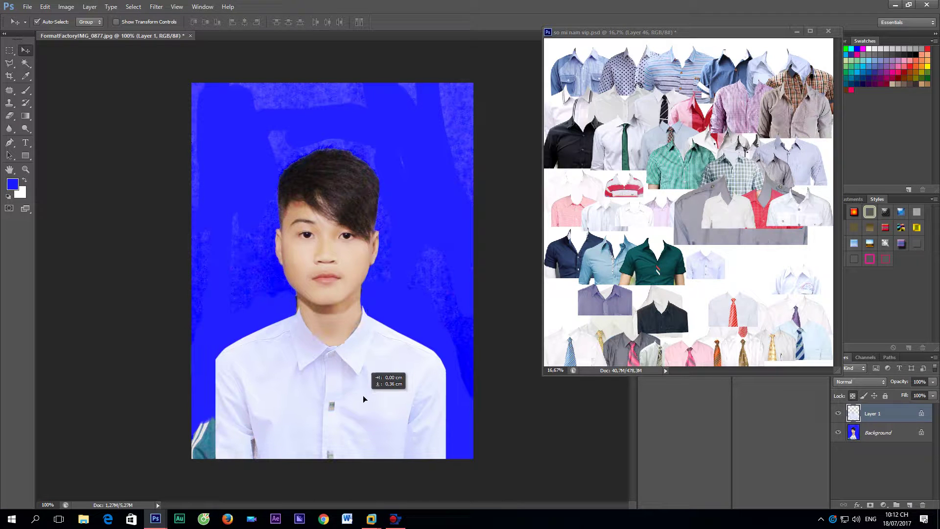
- Remove the placed shirt and crop the portrait to a slightly straightened frame
key("Delete")
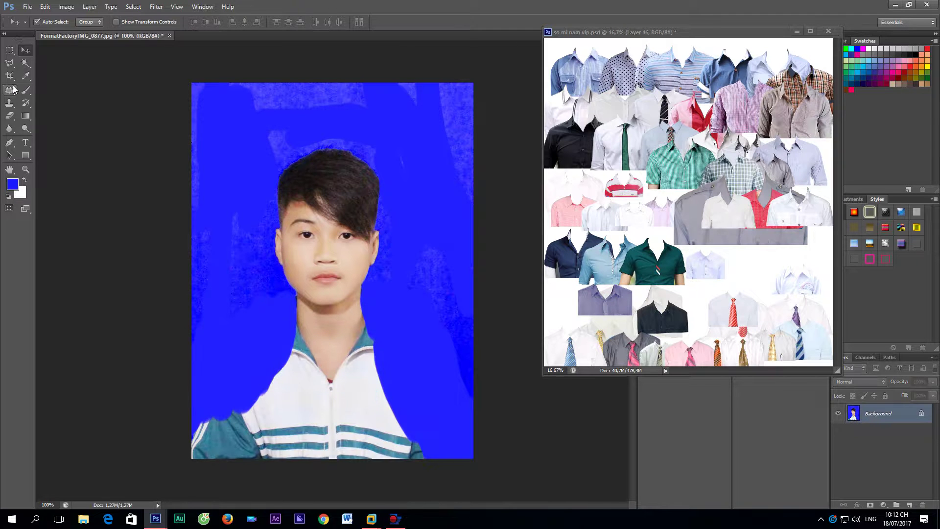
left_click(10, 76)
left_click(265, 253)
left_click_drag(516, 466, 500, 463)
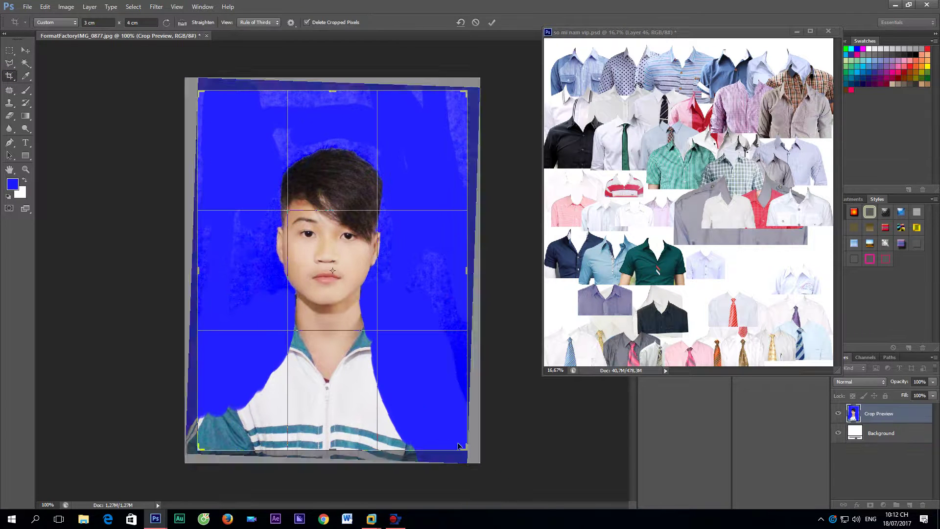
key("Return")
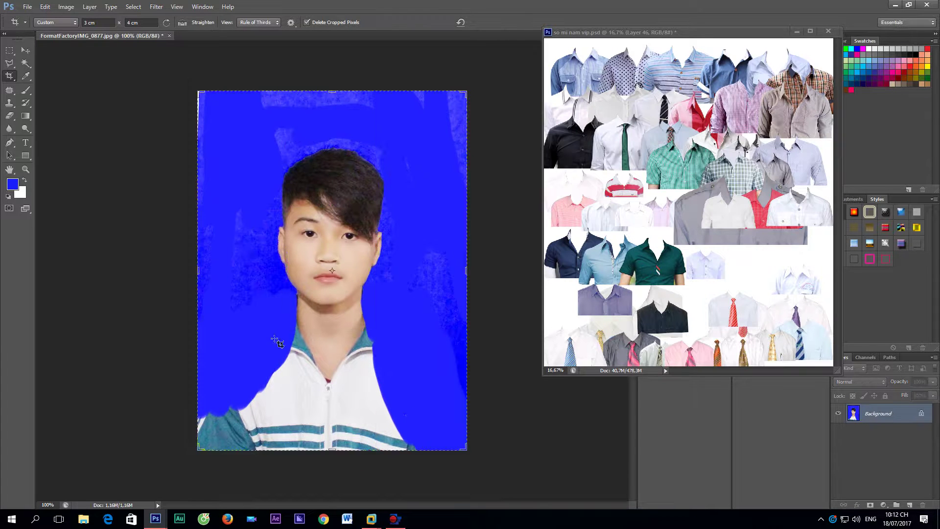
left_click(26, 90)
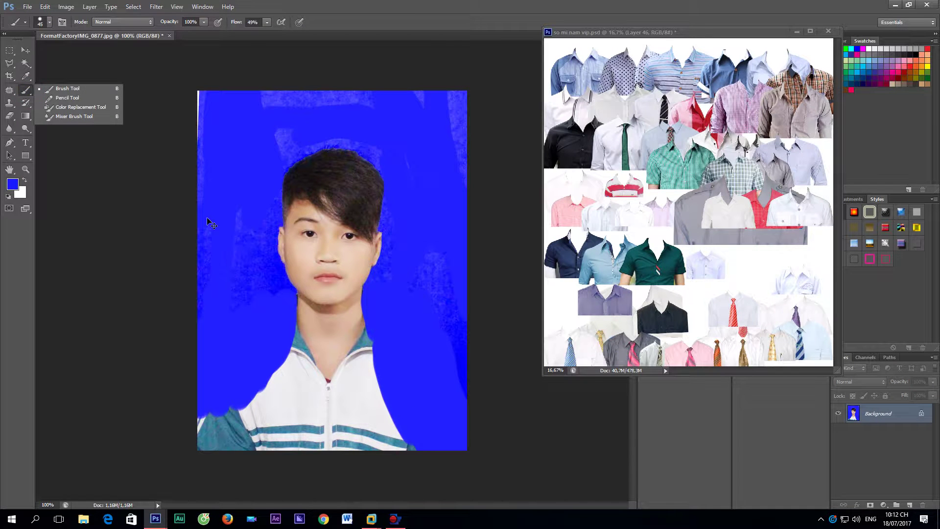
- Paint blue over the top-left white strip and both jacket shoulders with an enlarged brush
left_click(237, 196)
left_click_drag(206, 181, 212, 146)
mouse_move(250, 425)
left_mouse_down()
mouse_move(243, 373)
mouse_move(265, 440)
mouse_move(210, 431)
mouse_move(277, 443)
left_mouse_up()
key("bracketright")
key("bracketright")
key("bracketright")
left_click_drag(377, 338, 399, 342)
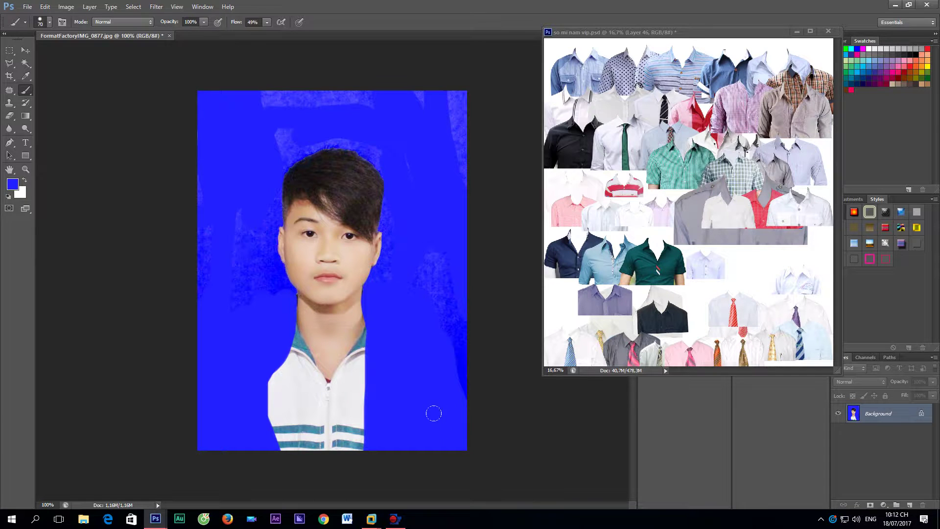
left_click(25, 50)
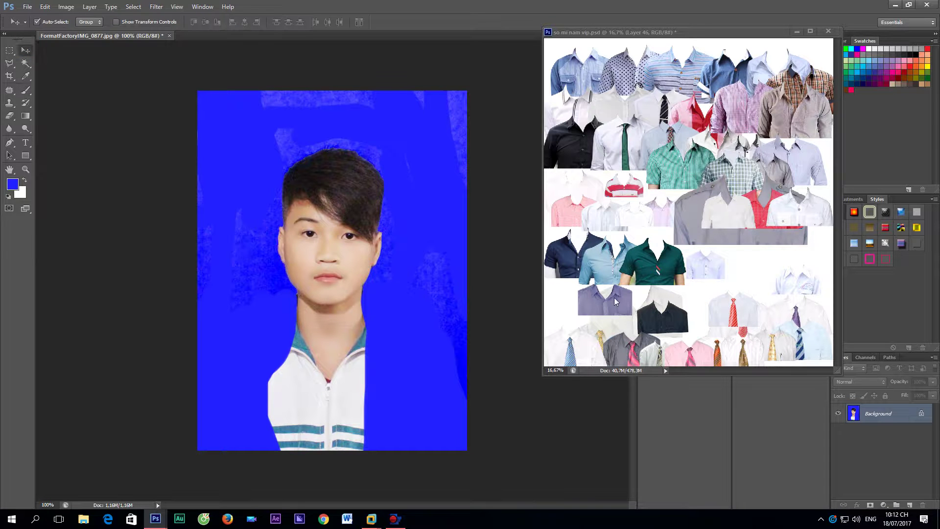
- Bring the light shirt onto the portrait, widen it slightly, and nudge it under the neck
mouse_move(698, 276)
left_mouse_down()
mouse_move(339, 377)
mouse_move(297, 406)
left_mouse_up()
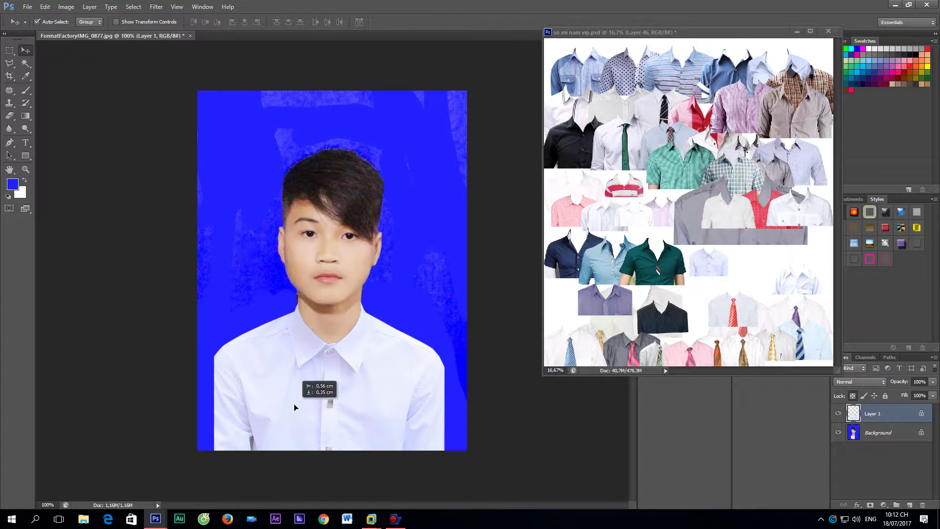
key("ctrl+t")
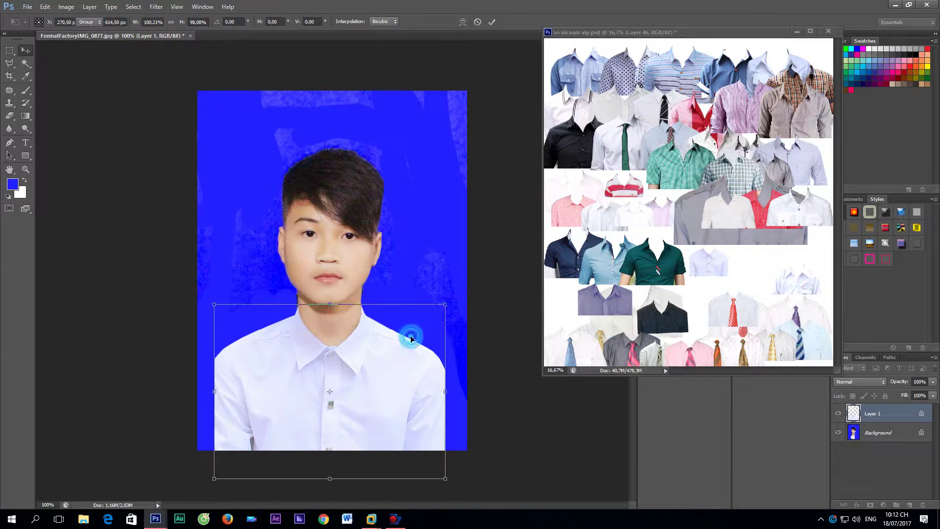
double_click(410, 335)
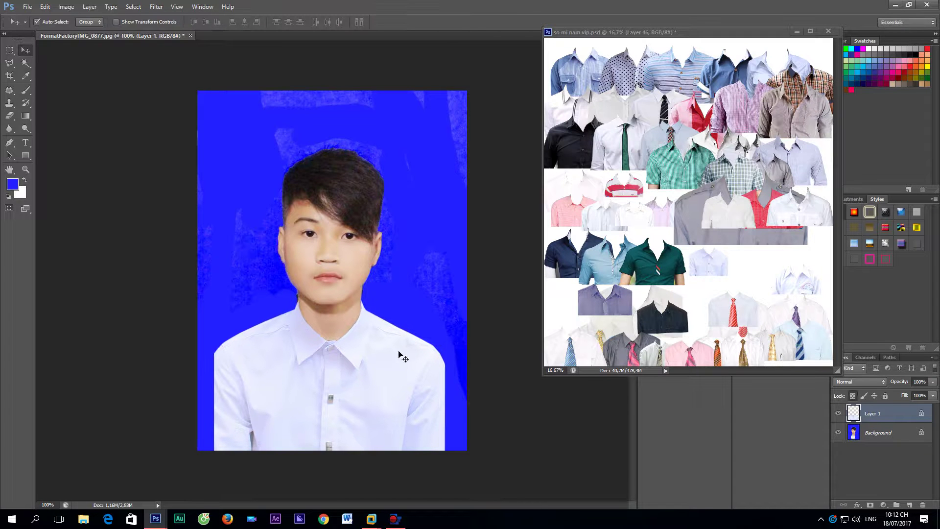
key("ctrl+t")
left_click_drag(445, 299, 447, 295)
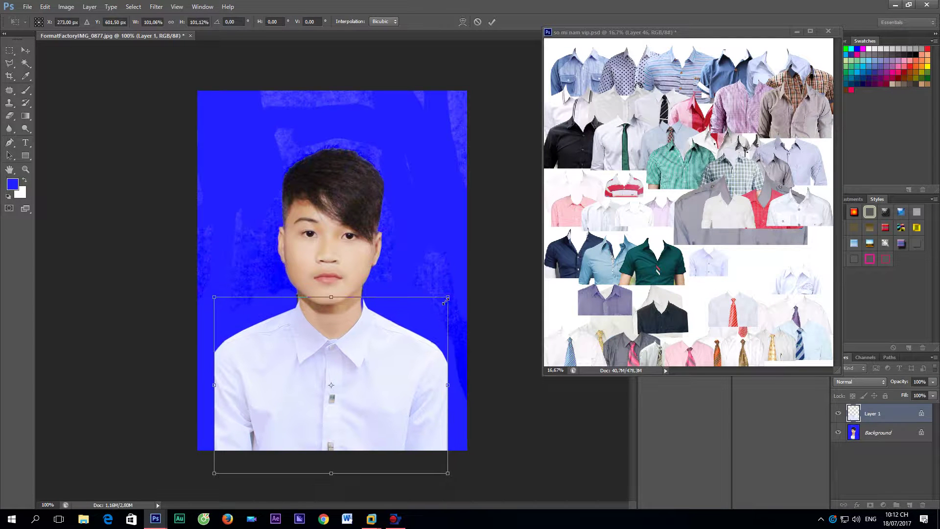
double_click(405, 337)
left_click_drag(404, 335, 392, 341)
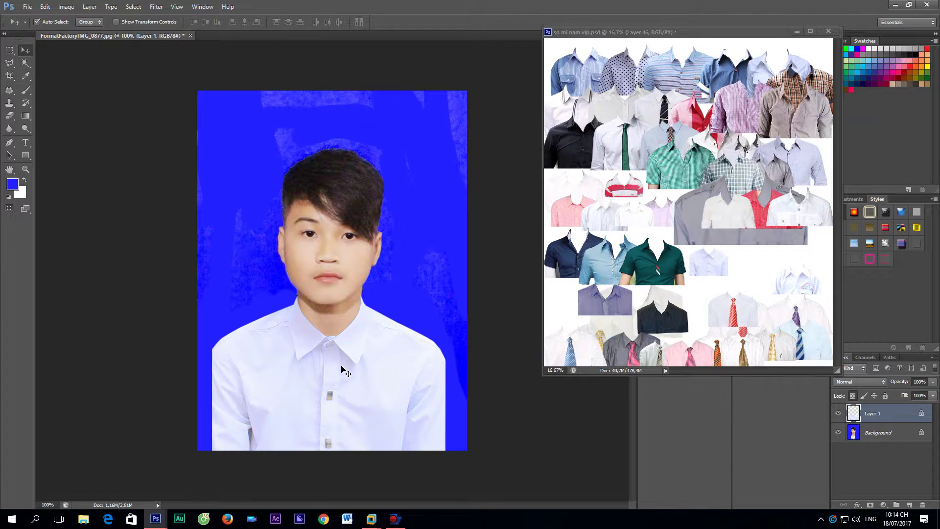
- Nudge the white shirt layer a few pixels so its collar fits under the neck
left_click_drag(342, 355, 342, 352)
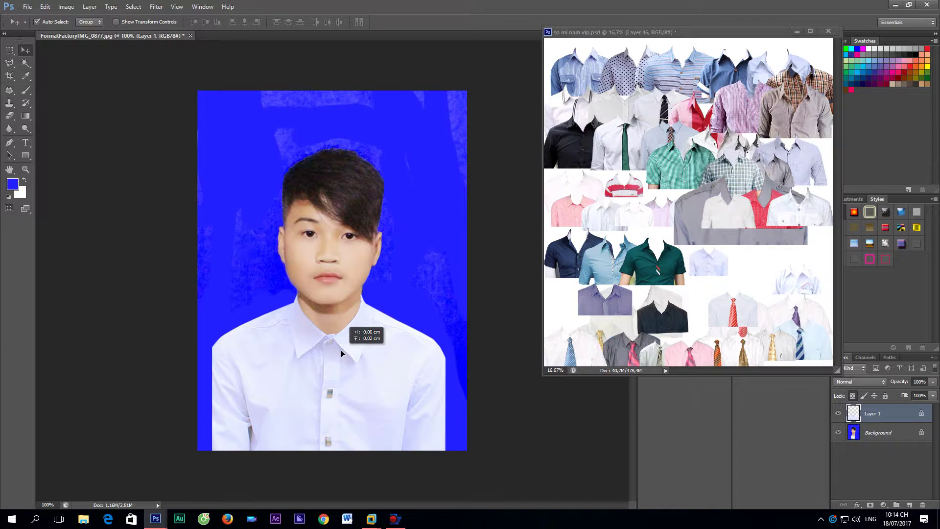
left_click_drag(341, 350, 341, 351)
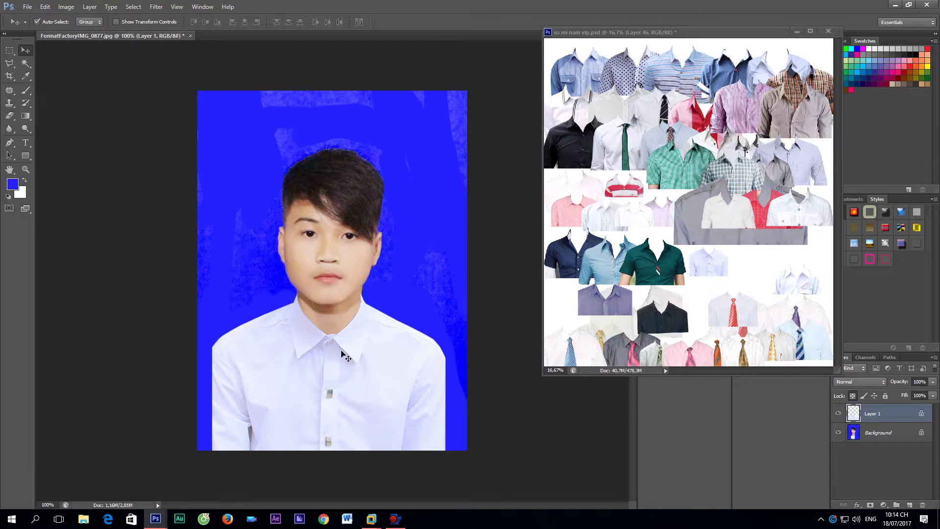
- Crop the portrait to 3 × 4 cm, centring the head and white shirt
left_click(10, 78)
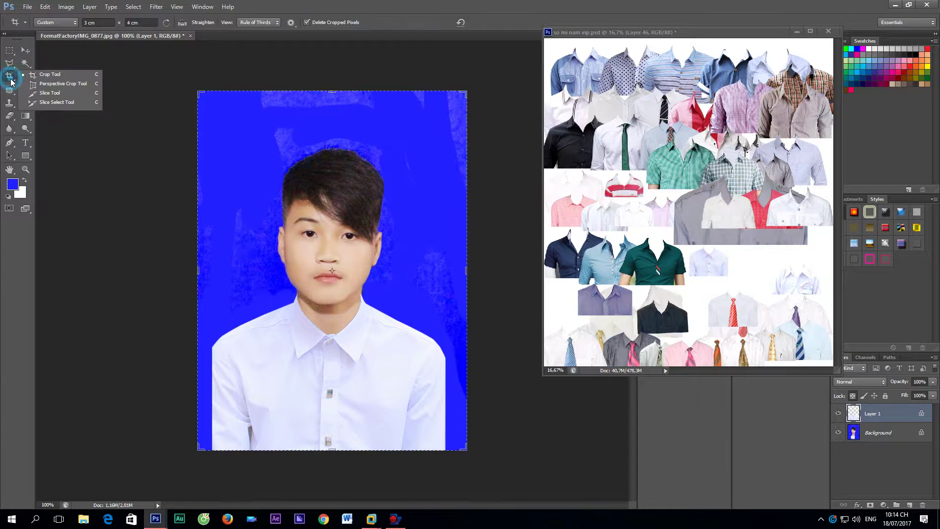
mouse_move(332, 449)
left_mouse_down()
mouse_move(337, 421)
mouse_move(334, 427)
left_mouse_up()
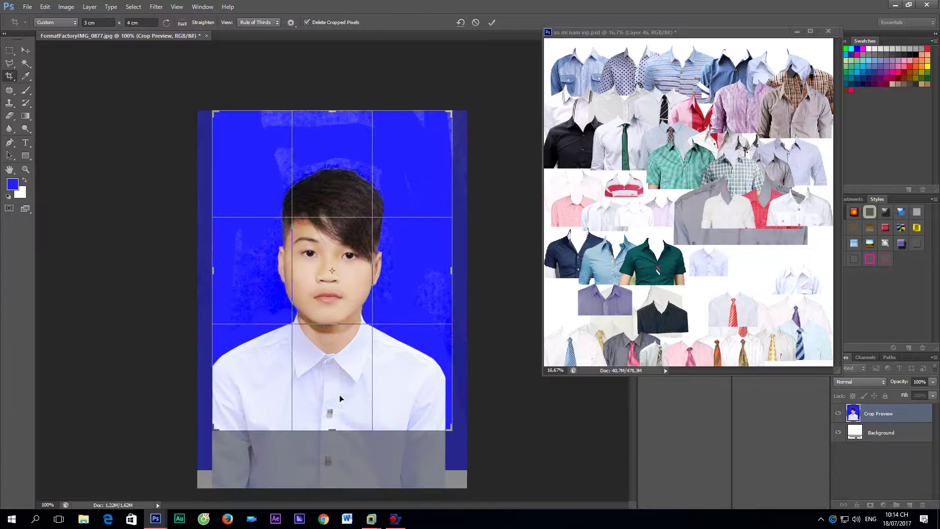
left_click_drag(338, 396, 342, 384)
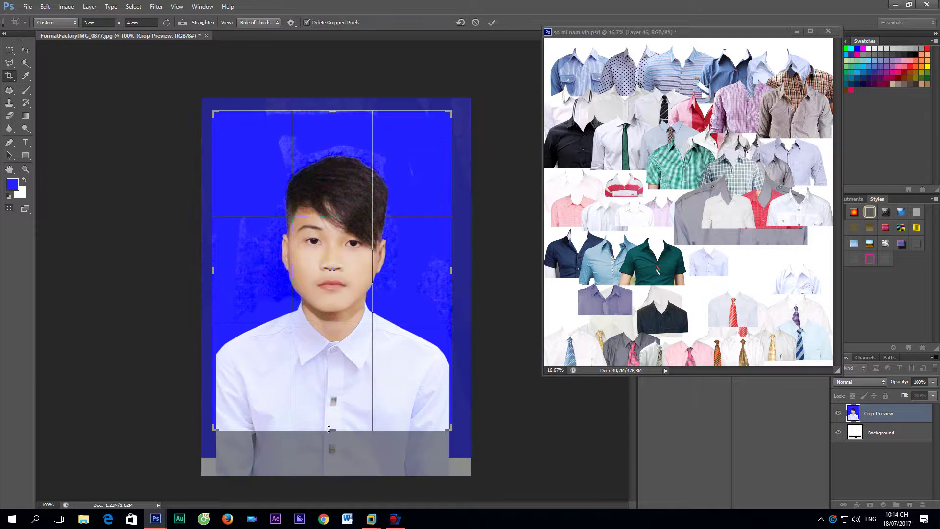
left_click_drag(332, 430, 331, 424)
left_click_drag(334, 400, 336, 395)
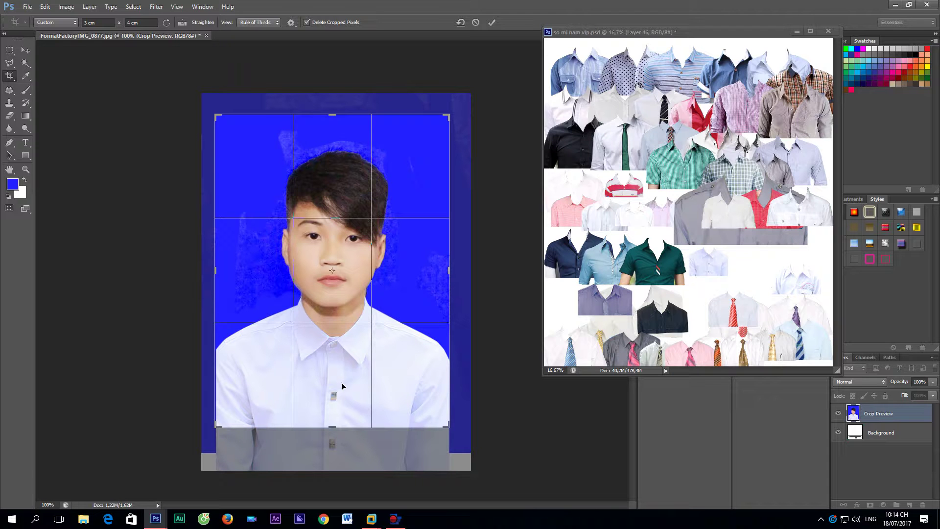
key("Return")
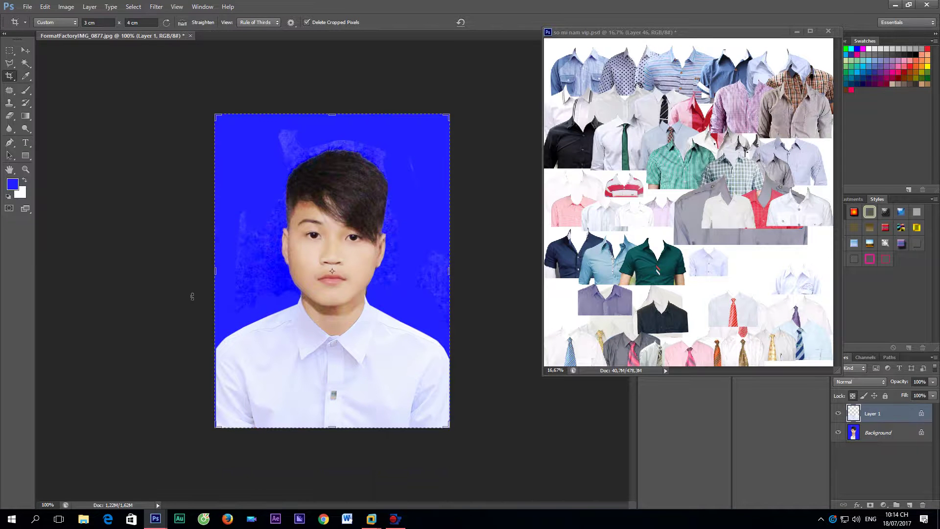
- Save the portrait as JPEG, replacing FormatFactoryIMG_0877.jpg and accepting the quality settings
left_click(25, 50)
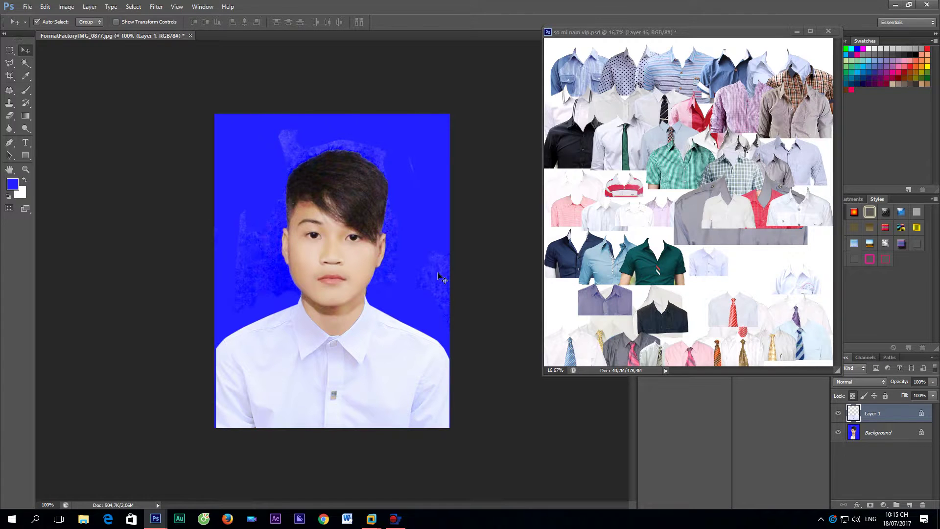
left_click(26, 7)
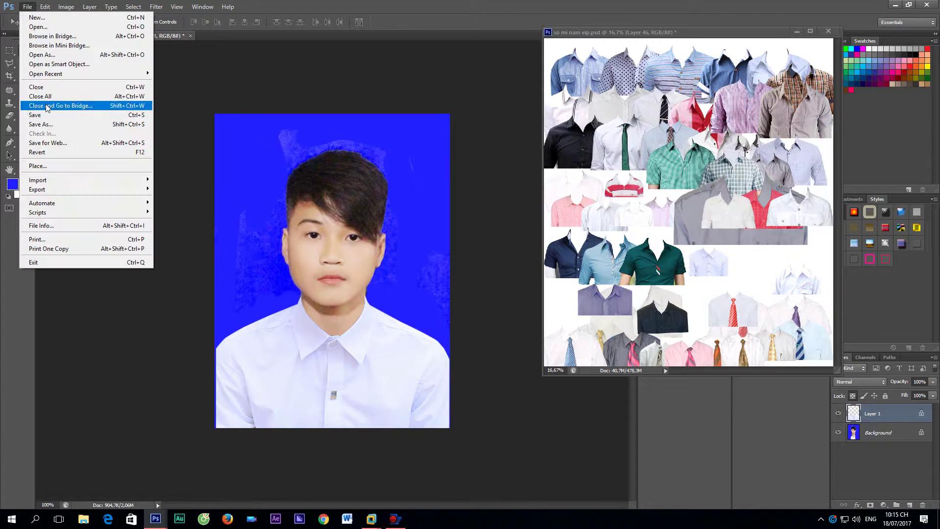
left_click(48, 124)
left_click(159, 388)
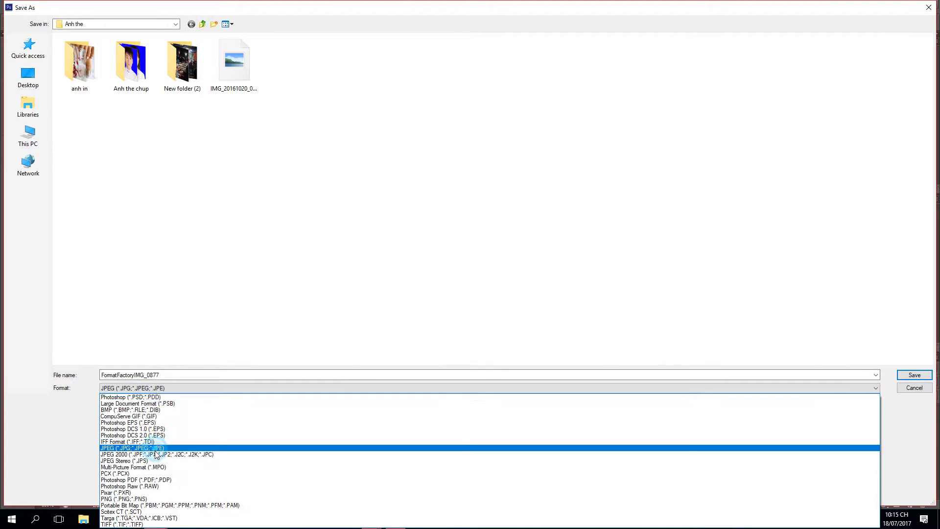
left_click(155, 450)
left_click(916, 375)
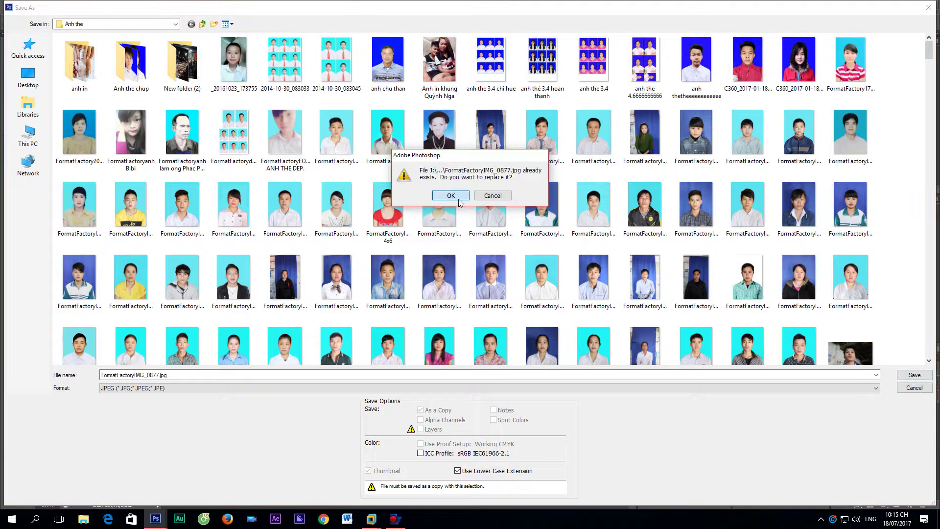
left_click(450, 195)
left_click(526, 141)
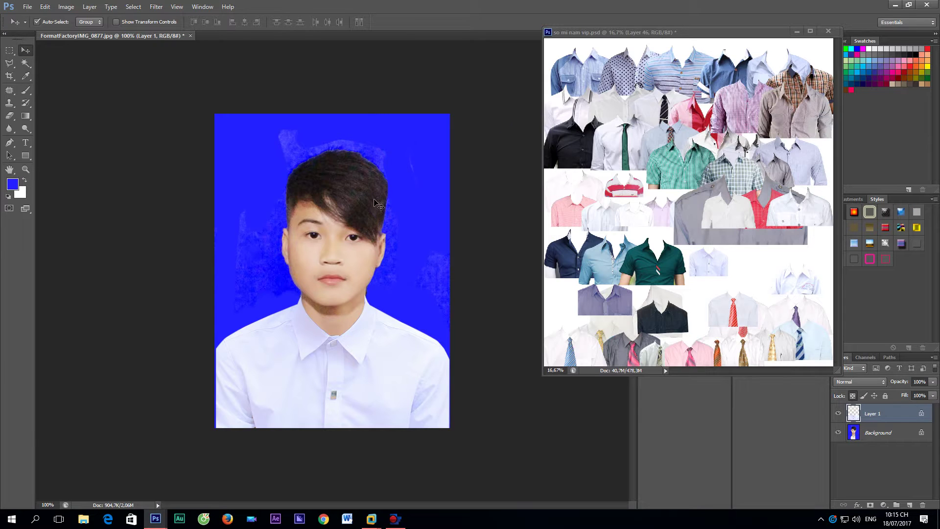
- Close the shirt template and portrait without saving, then reopen FormatFactoryIMG_0877.jpg from recent files
left_click(828, 31)
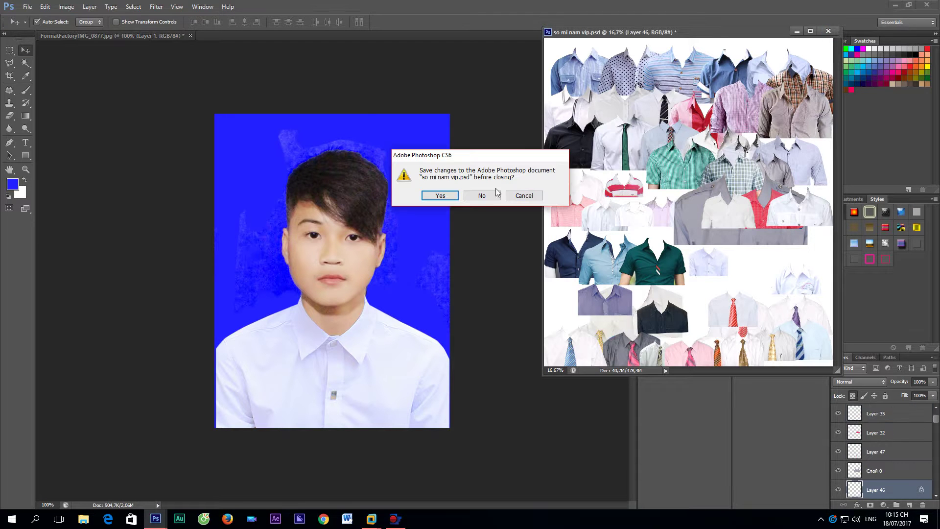
left_click(482, 195)
left_click(190, 36)
left_click(480, 195)
left_click(27, 7)
mouse_move(45, 74)
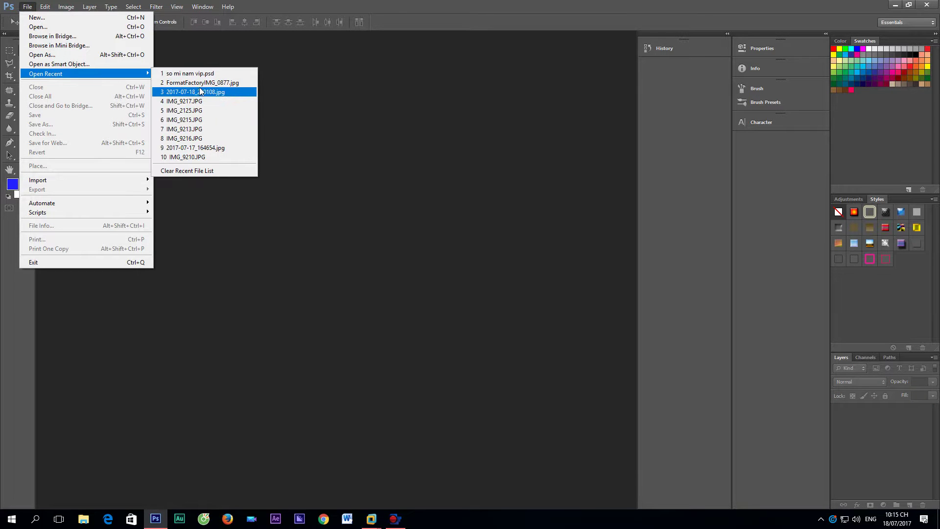
left_click(200, 83)
left_click(28, 7)
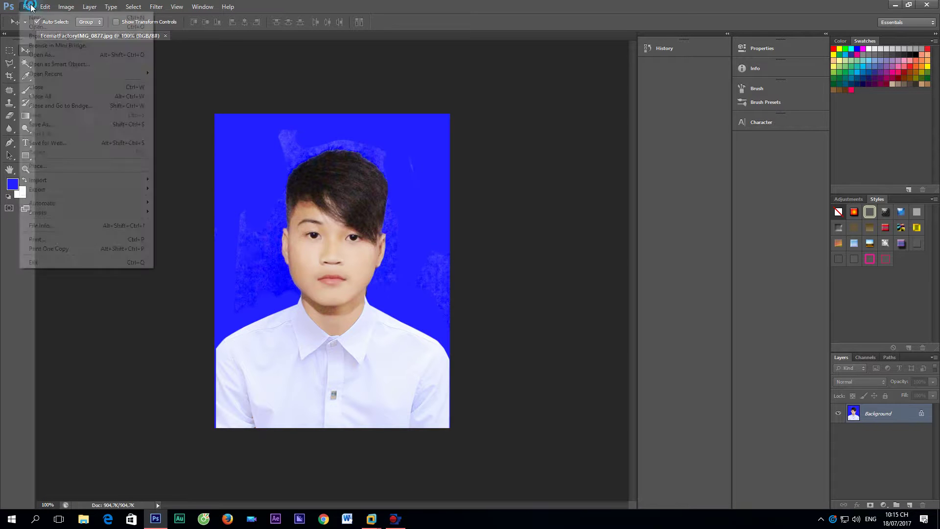
- Create a new document in centimetres: width 10, height 15, resolution 300
left_click(421, 154)
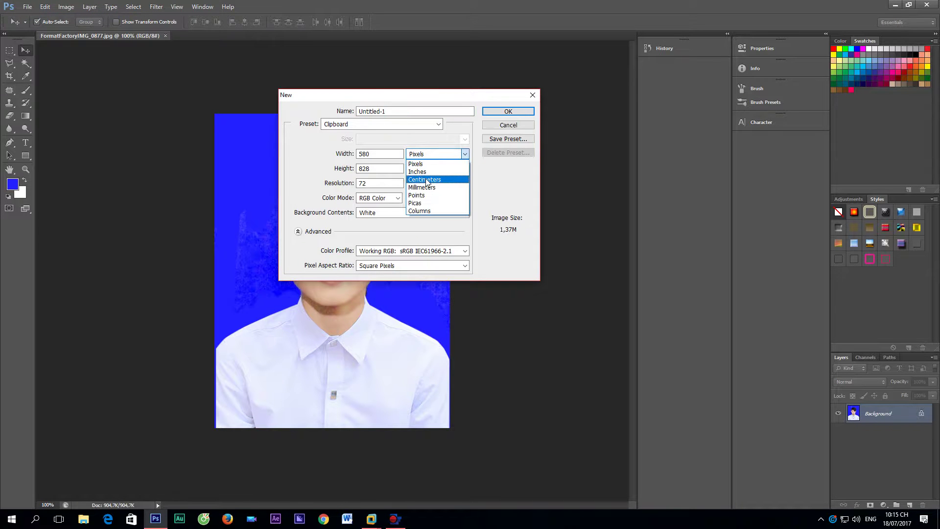
left_click(427, 179)
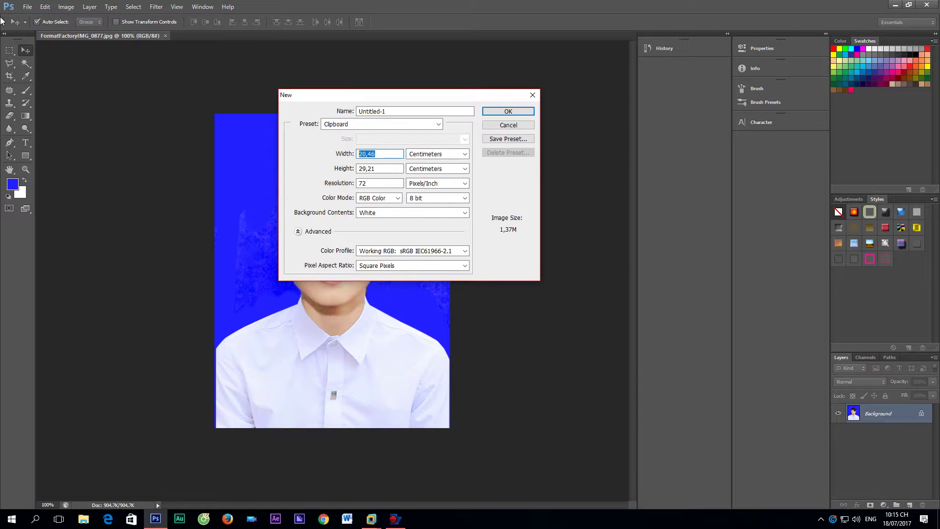
type("0")
key("ctrl+a")
key("Tab")
key("Tab")
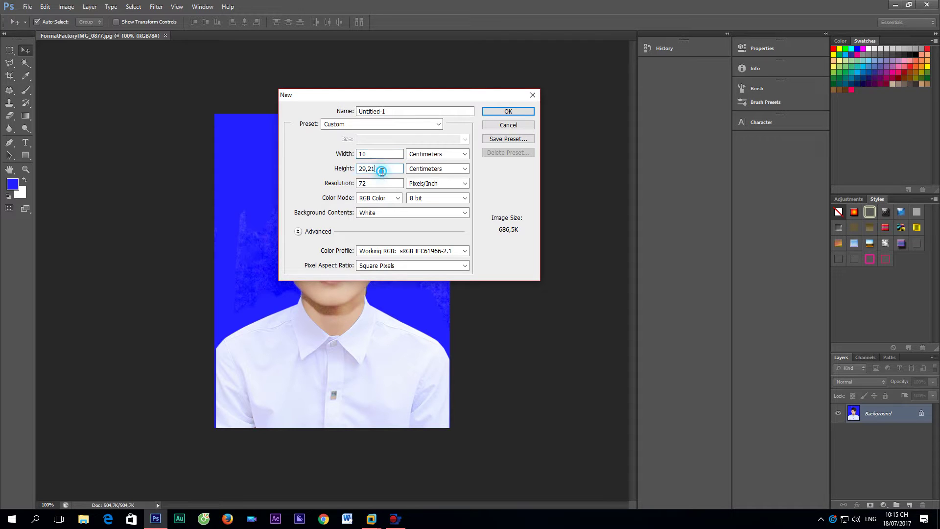
type("15")
key("Tab")
type("300")
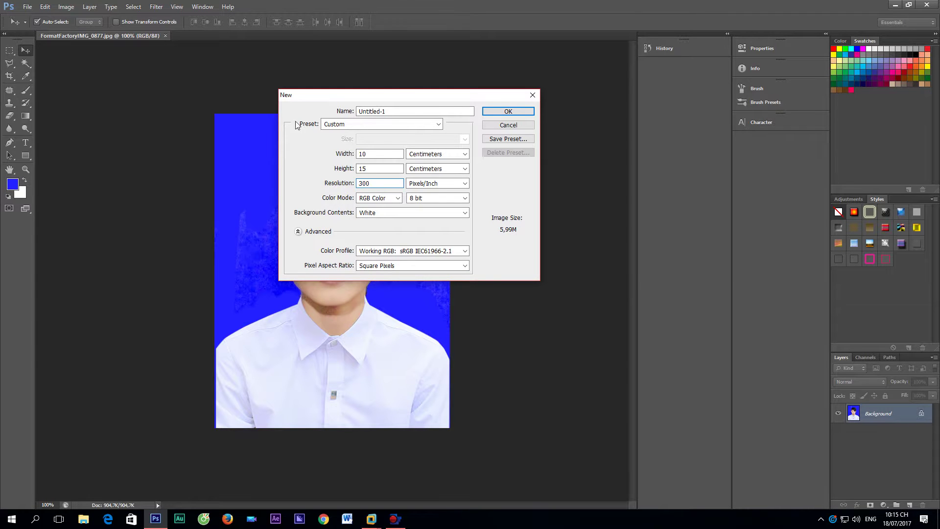
left_click_drag(342, 94, 548, 92)
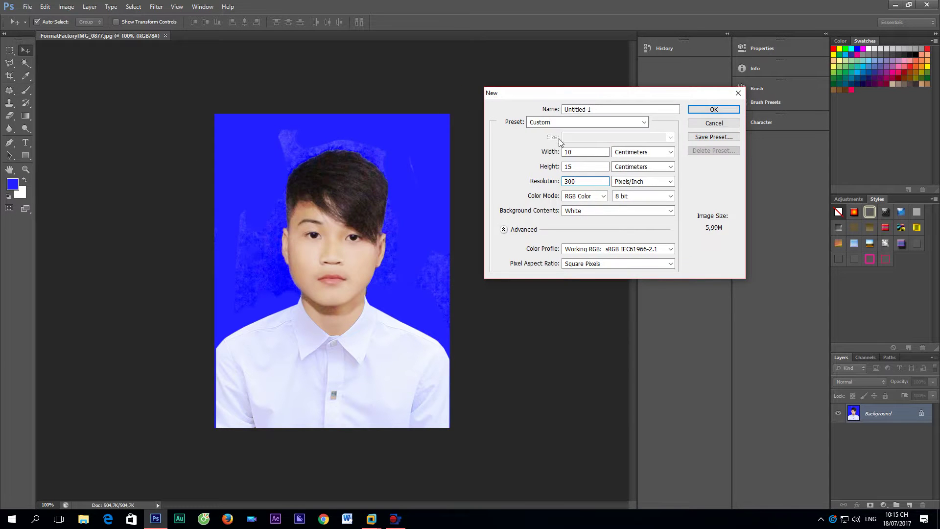
left_click(719, 110)
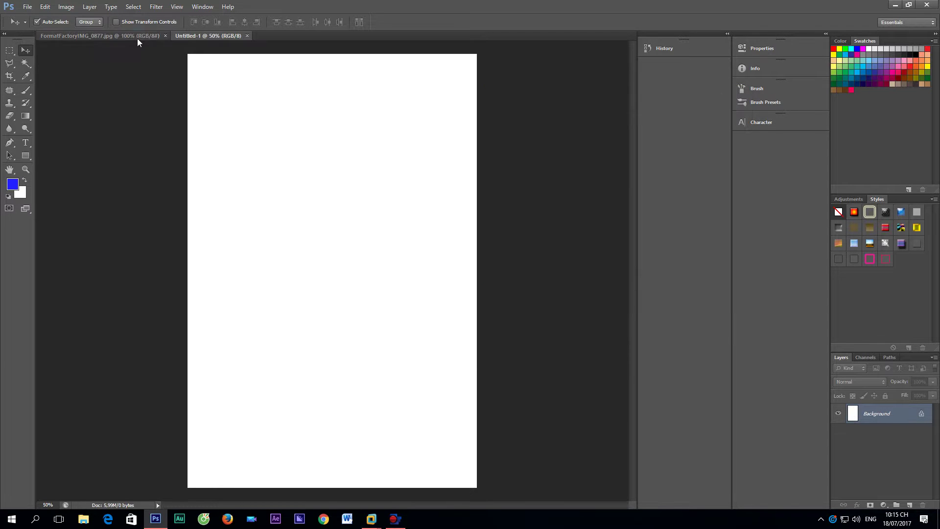
- Drag the portrait onto the 10 × 15 cm sheet and Alt-drag duplicates into the grid
left_click_drag(139, 35, 697, 92)
mouse_move(705, 196)
left_mouse_down()
mouse_move(282, 172)
mouse_move(260, 116)
left_mouse_up()
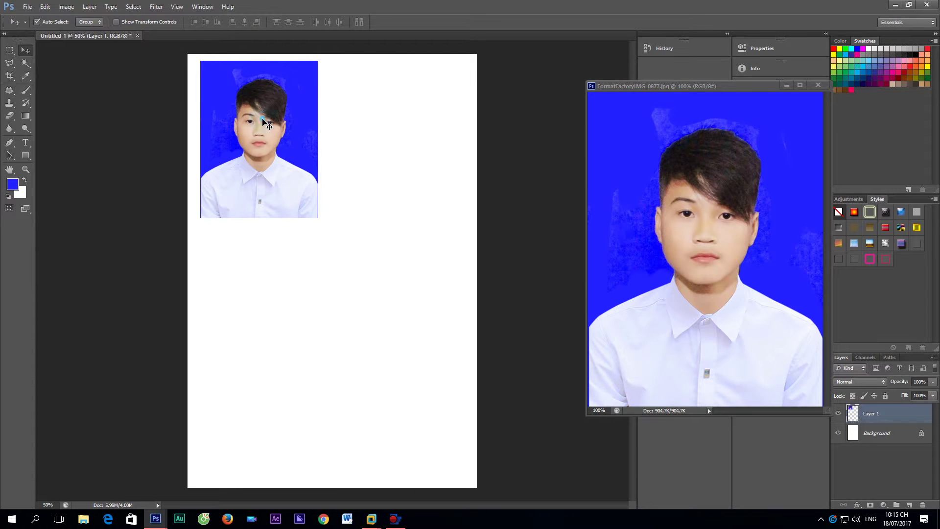
mouse_move(264, 122)
left_mouse_down()
mouse_move(385, 121)
mouse_move(352, 119)
mouse_move(364, 269)
left_mouse_up()
left_click(639, 250)
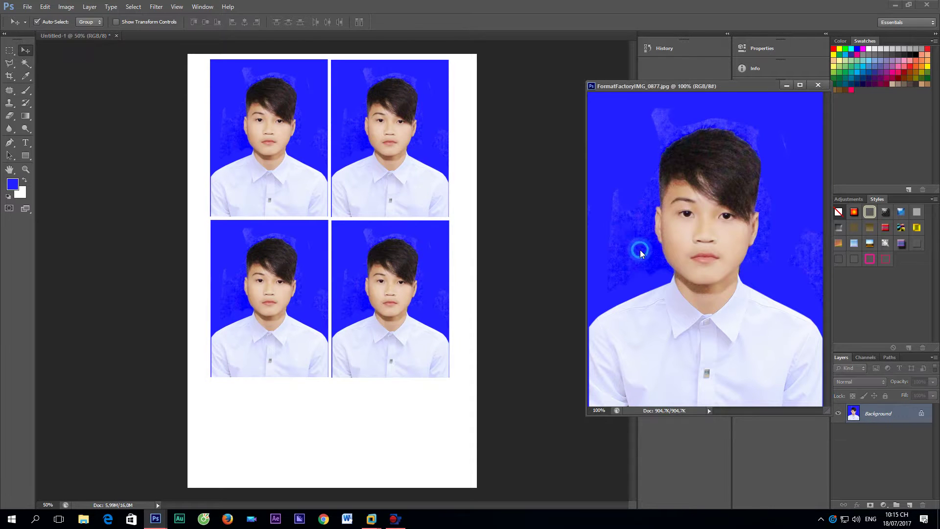
left_click(26, 63)
- Magic Wand-select the blue background, re-key it with Primatte, then deselect
left_click(615, 247)
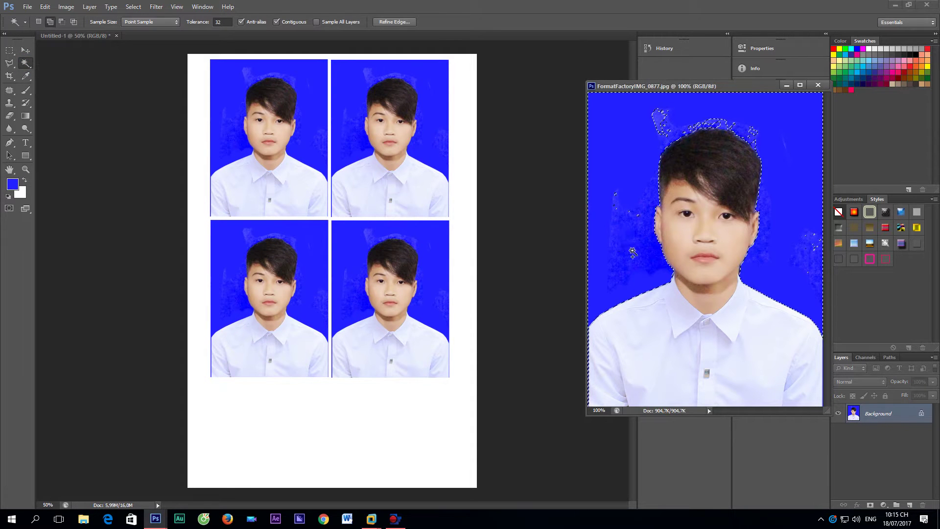
left_click(661, 122, "shift")
left_click(156, 7)
left_click(294, 211)
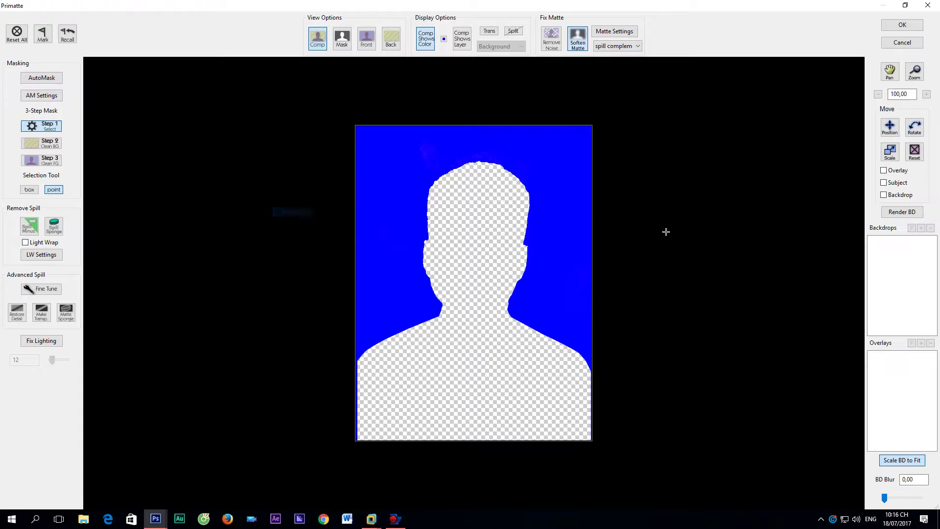
left_click(902, 24)
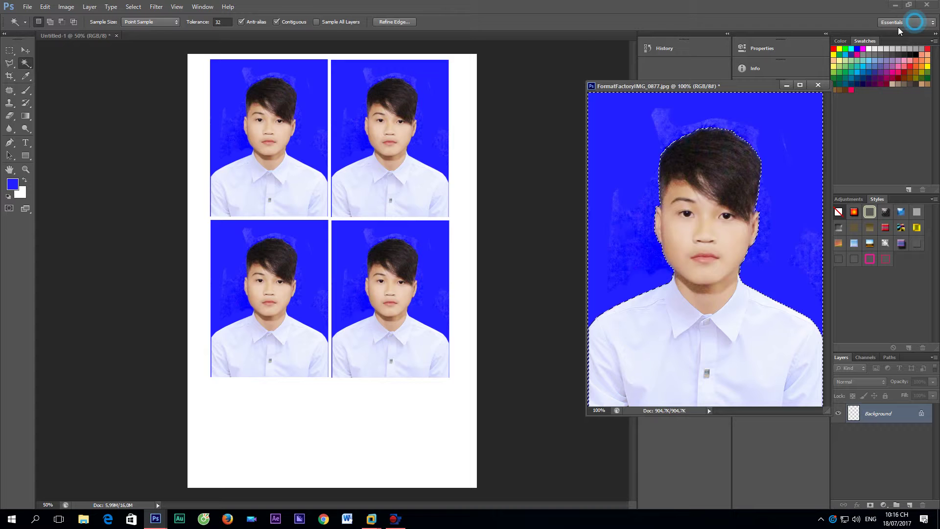
key("ctrl+d")
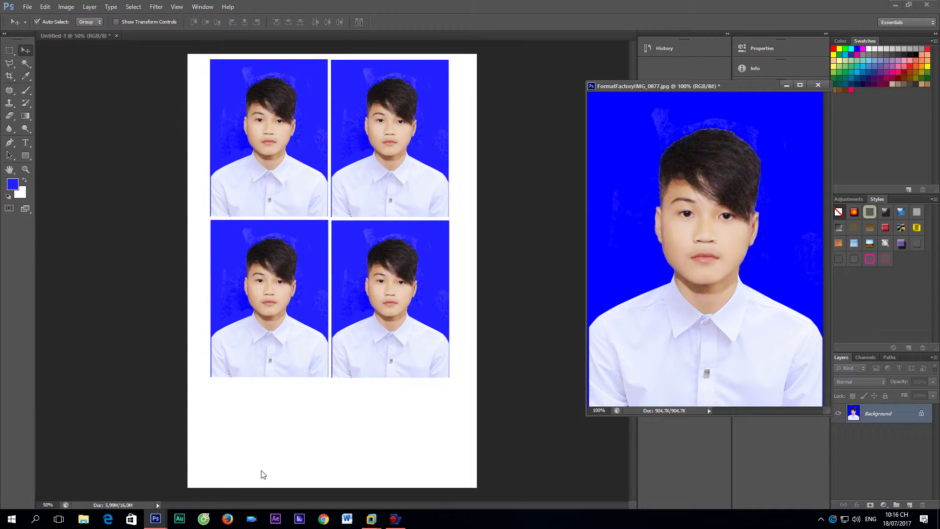
- Close the stray Explorer window and start File > Open on the PHAN MEM (J:) drive
left_click(83, 518)
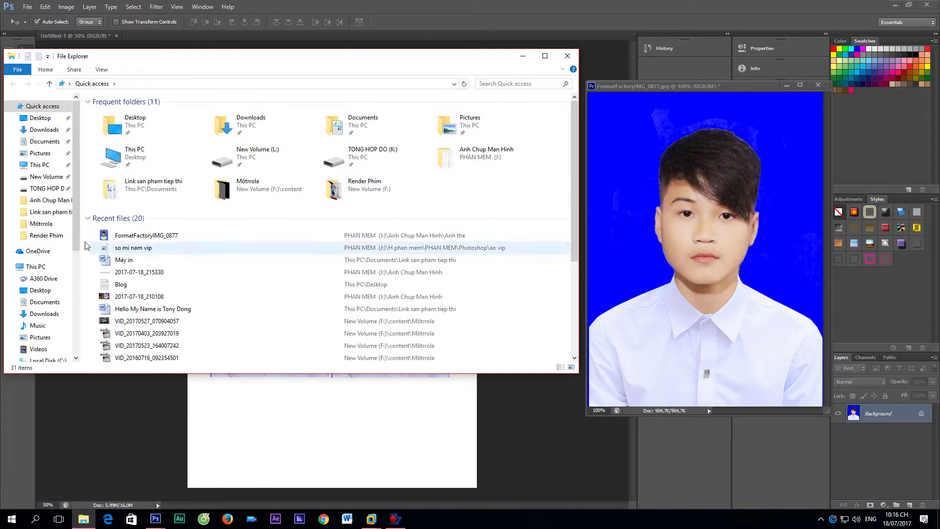
left_click(35, 266)
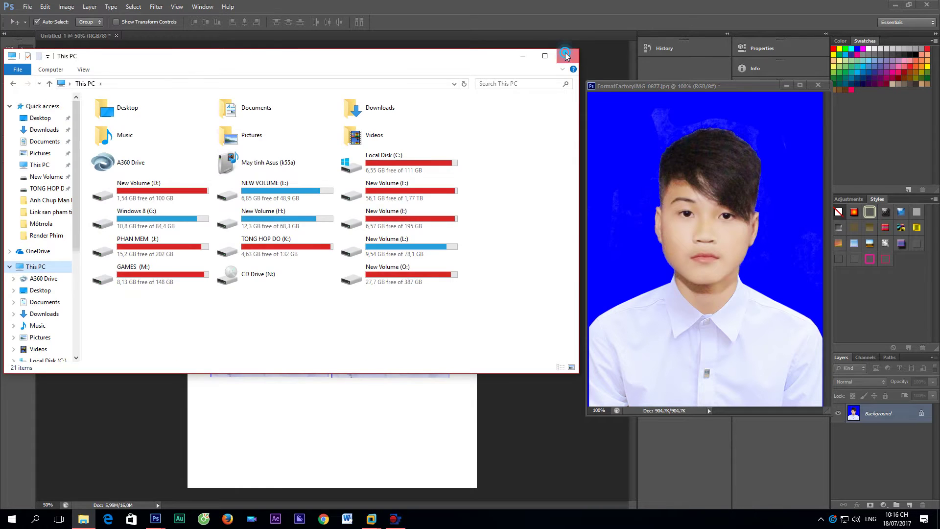
left_click(568, 55)
left_click(17, 6)
left_click(29, 26)
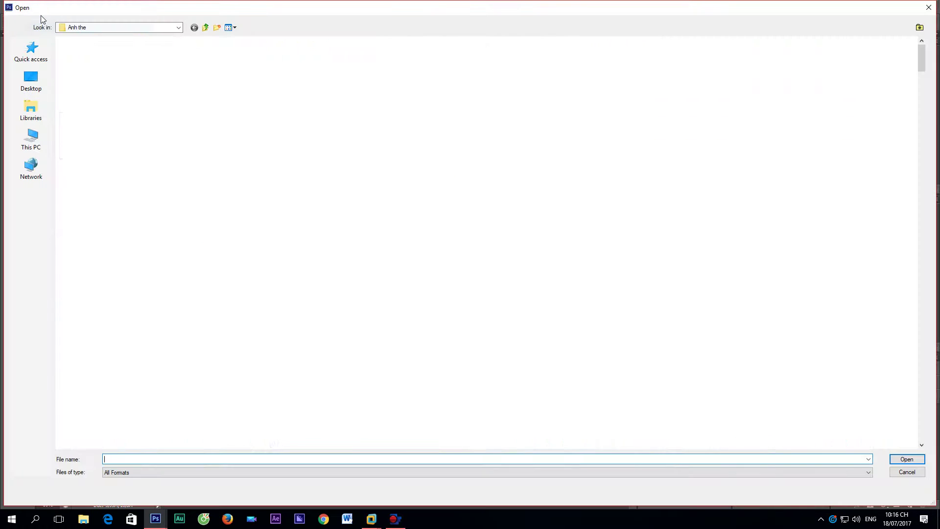
left_click(31, 138)
left_click(397, 227)
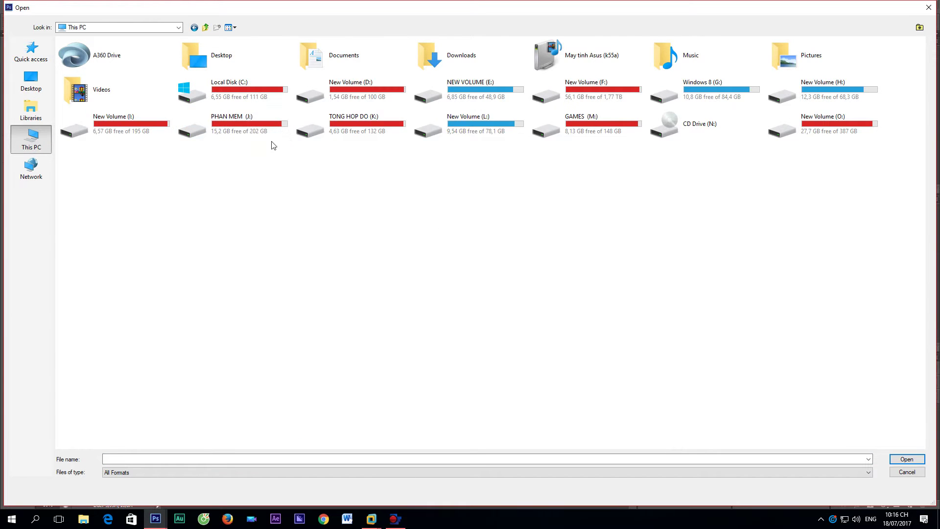
double_click(262, 127)
- Browse through PHAN MEM > Photoshop > ao vip > Phuc che - ghep and open Áo sơ mi nam
double_click(117, 103)
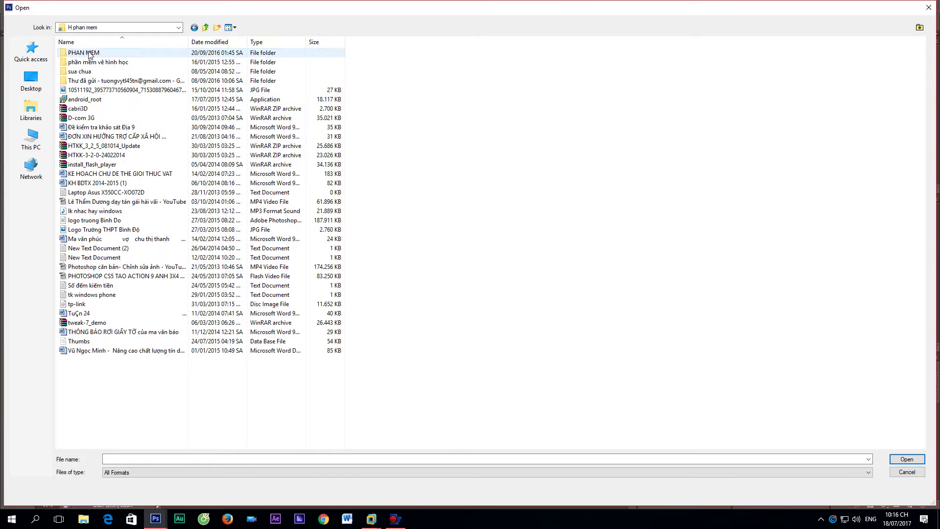
double_click(89, 53)
left_click(95, 109)
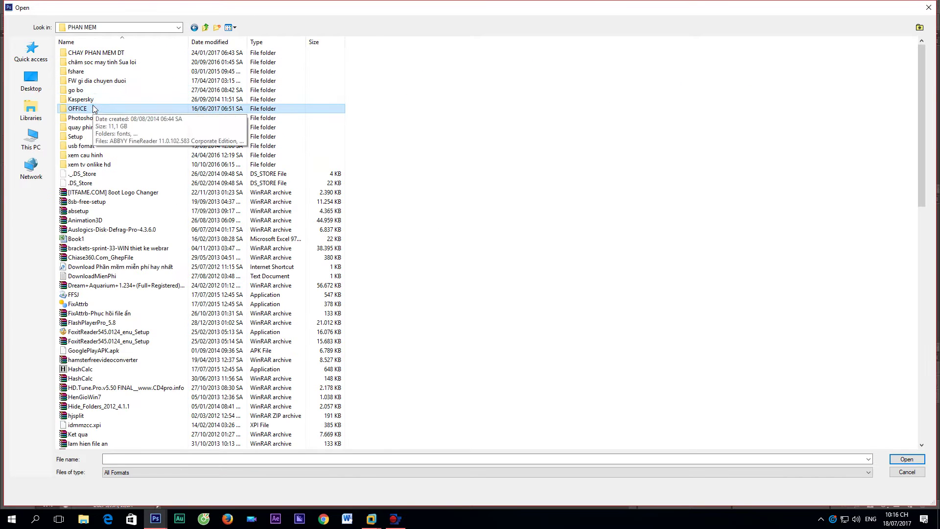
double_click(95, 119)
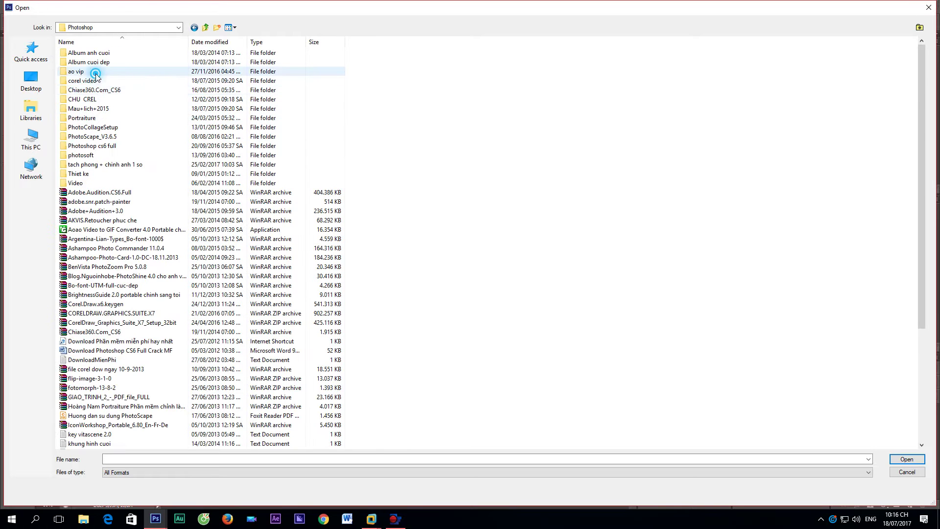
double_click(96, 74)
mouse_move(742, 165)
left_mouse_down()
mouse_move(381, 72)
mouse_move(298, 176)
left_mouse_up()
double_click(80, 66)
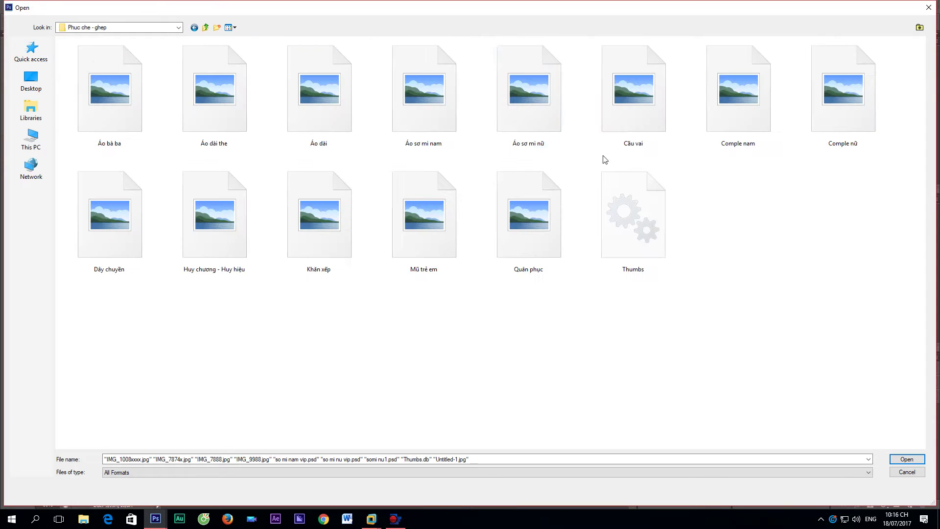
double_click(438, 119)
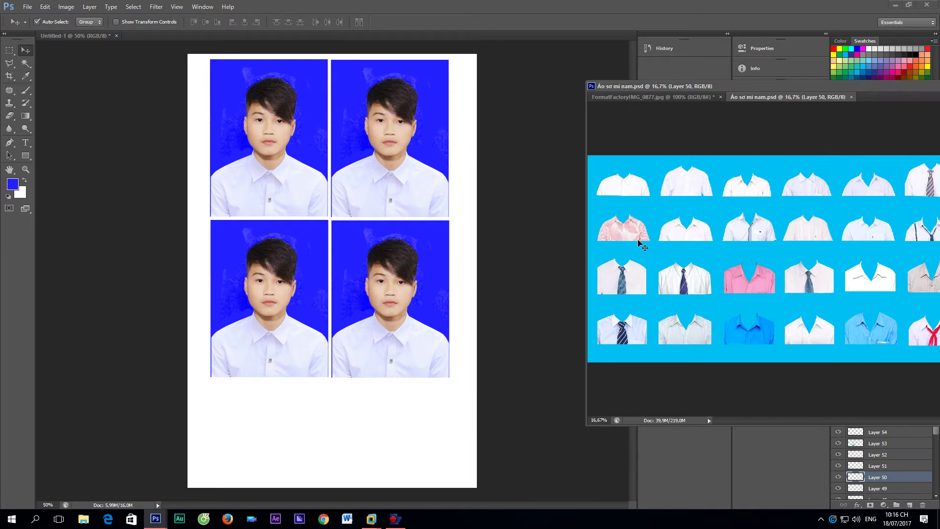
- Open Comple nam.psd and place its window to the right of Untitled-1
left_click(27, 7)
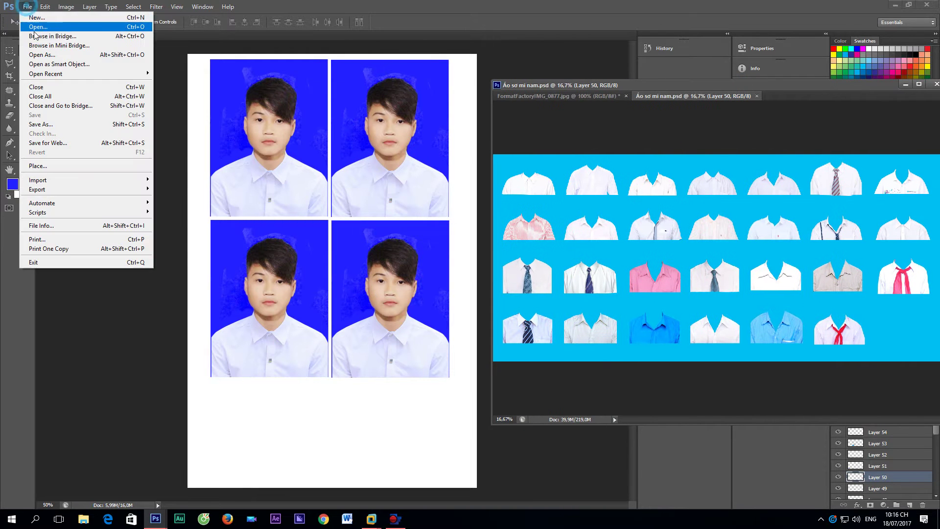
left_click(44, 27)
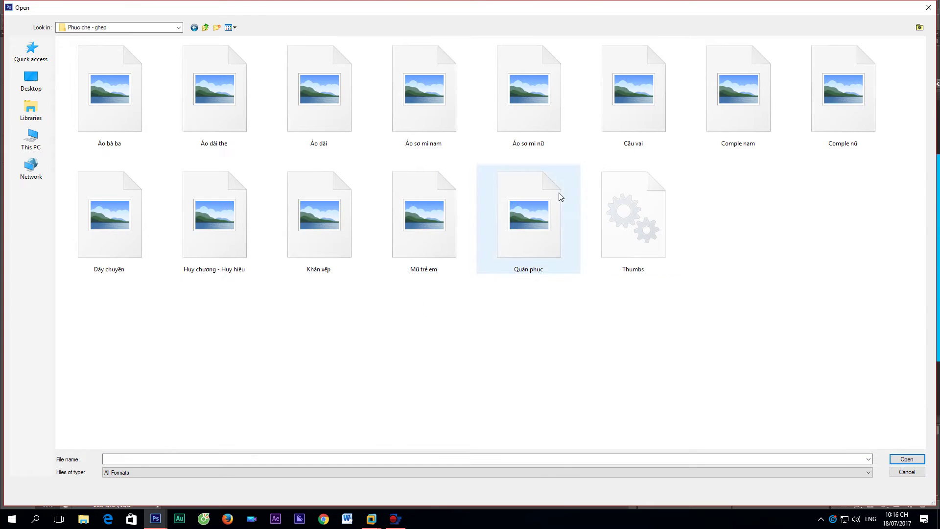
double_click(719, 123)
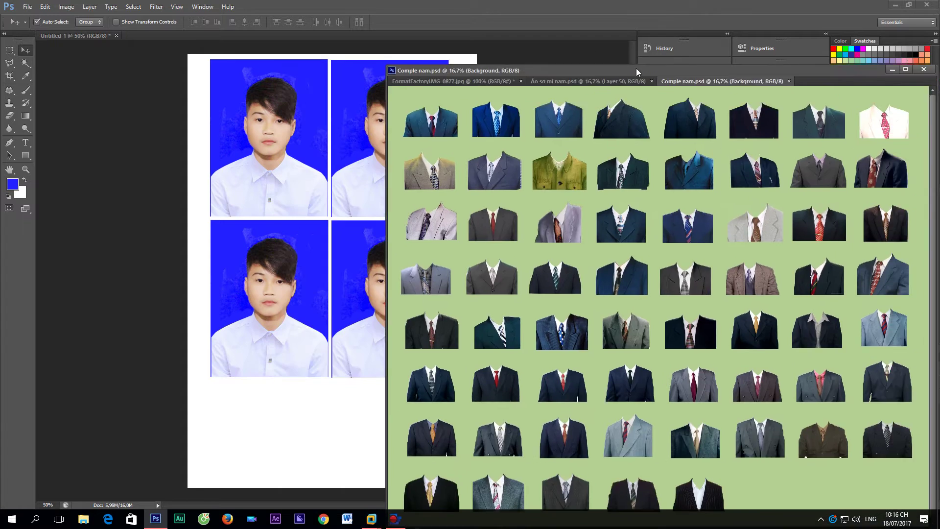
mouse_move(691, 72)
left_mouse_down()
mouse_move(535, 172)
mouse_move(730, 43)
left_mouse_up()
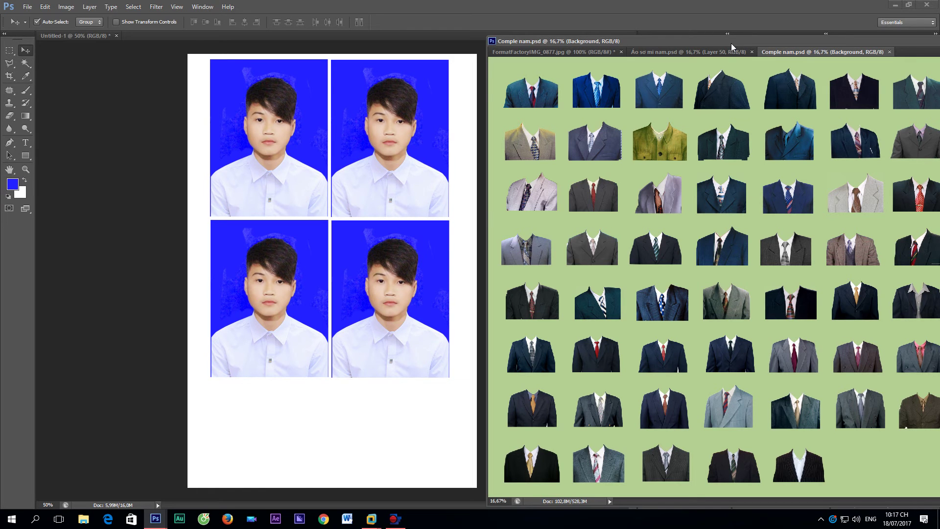
left_click(458, 222)
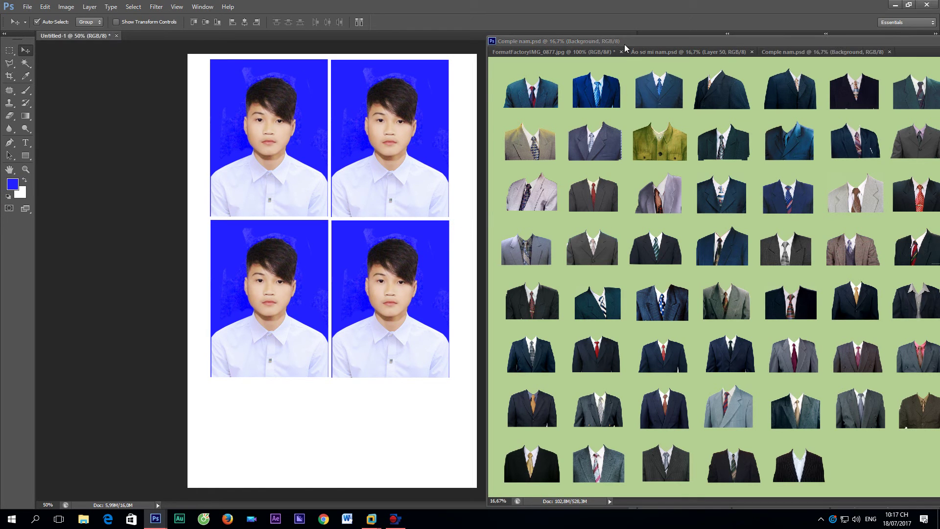
left_click_drag(629, 41, 657, 44)
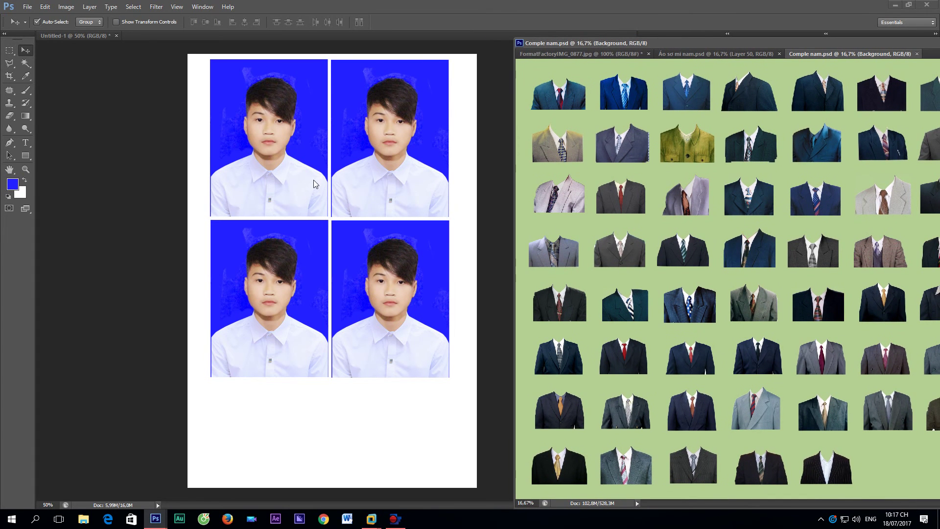